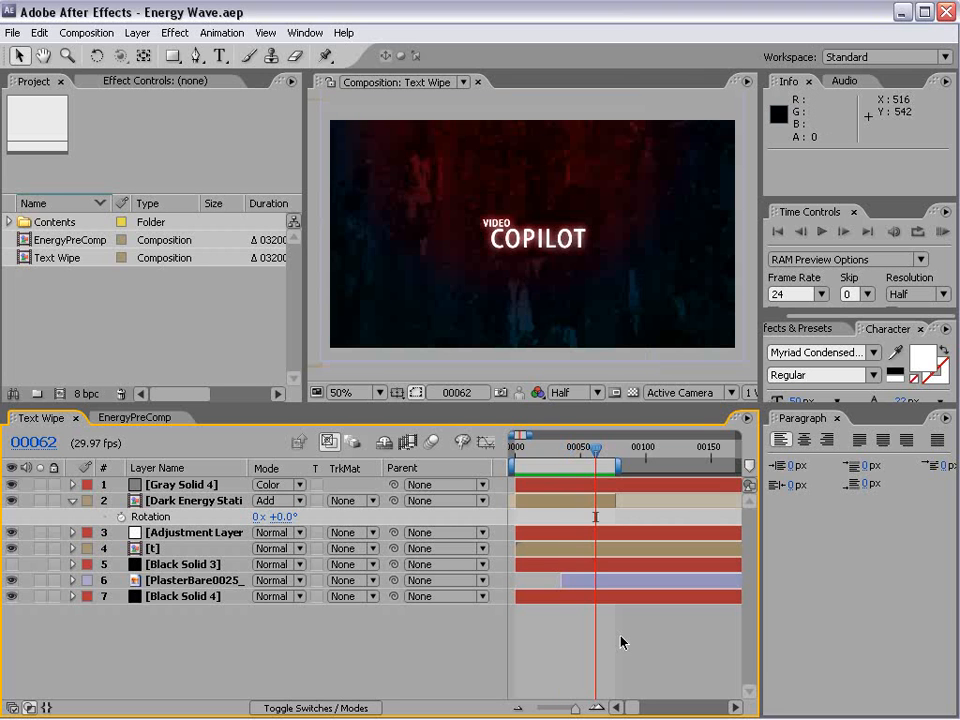
# Open the EnergyPreComp composition and preview its energy effect around frame 702.
pyautogui.doubleClick(72, 240)
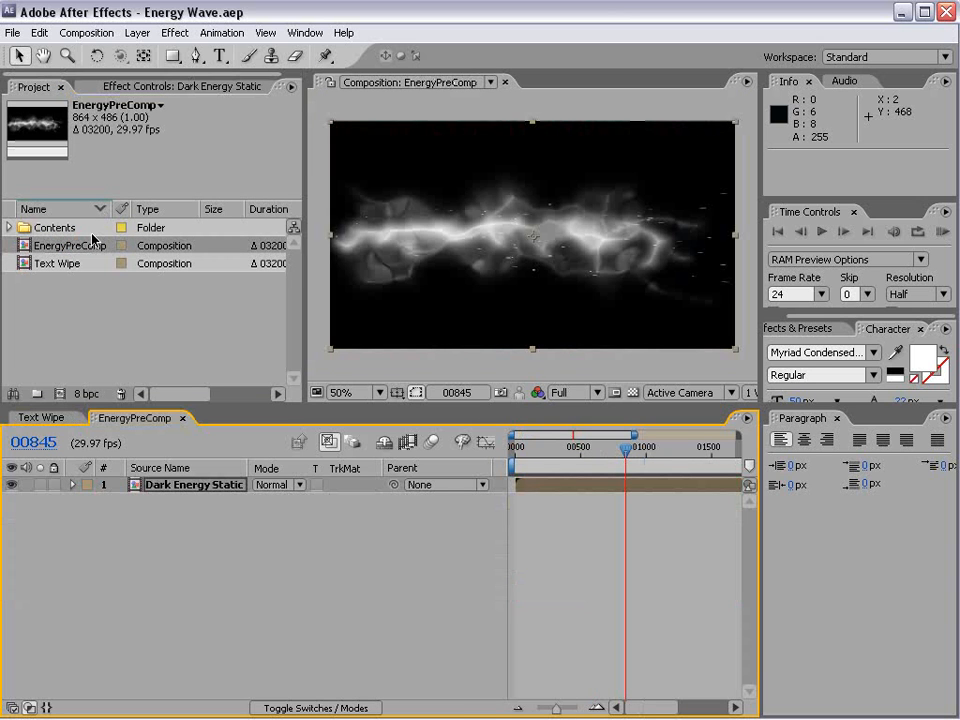
pyautogui.moveTo(563, 447); pyautogui.dragTo(608, 460)
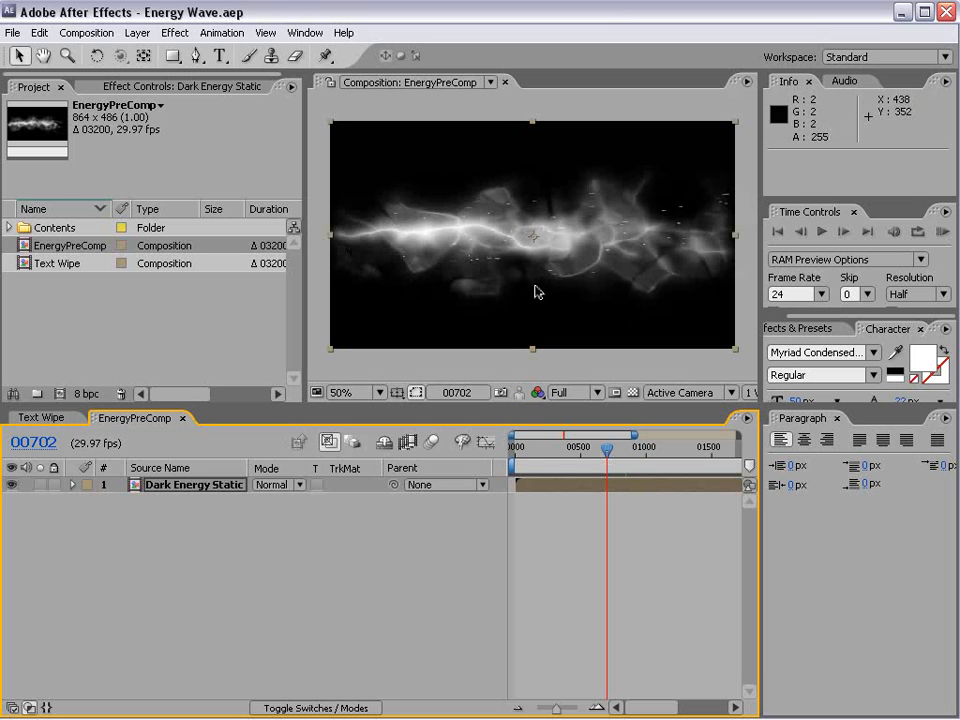
# Create a new 300-frame composition with the NTSC D1 Widescreen Square Pixel preset.
pyautogui.click(85, 32)
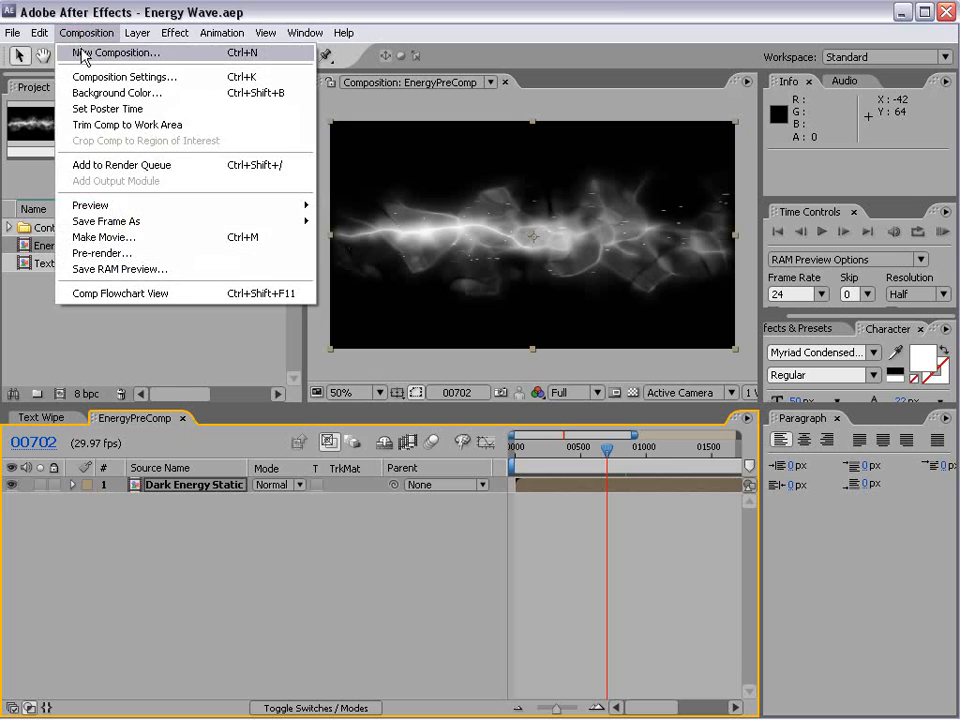
pyautogui.click(86, 54)
pyautogui.moveTo(487, 236); pyautogui.dragTo(401, 207)
pyautogui.click(388, 292)
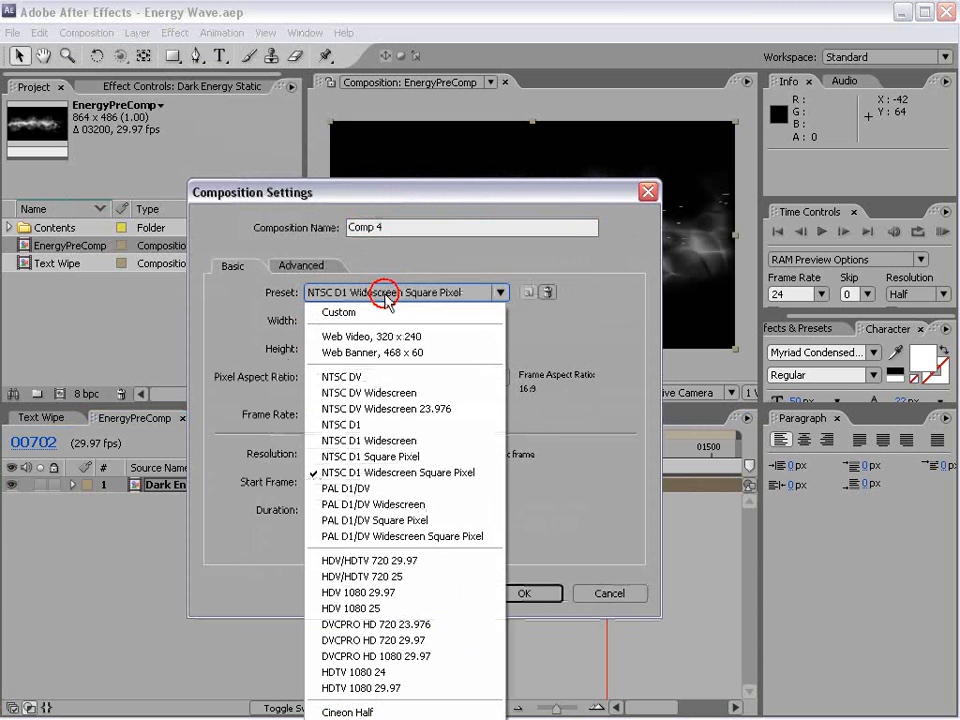
pyautogui.click(461, 483)
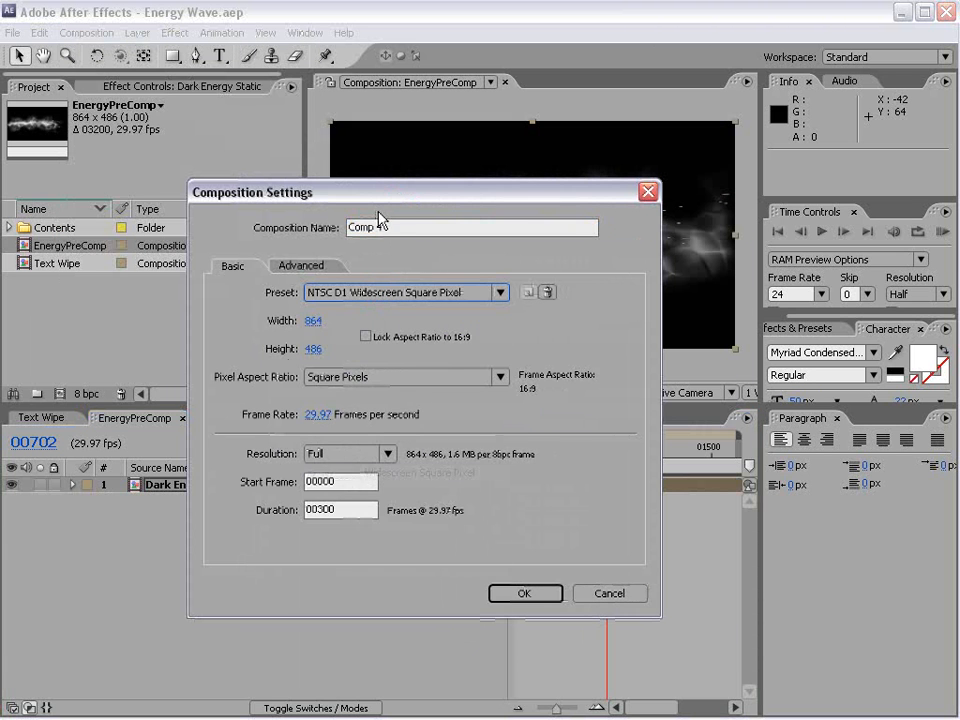
pyautogui.click(521, 588)
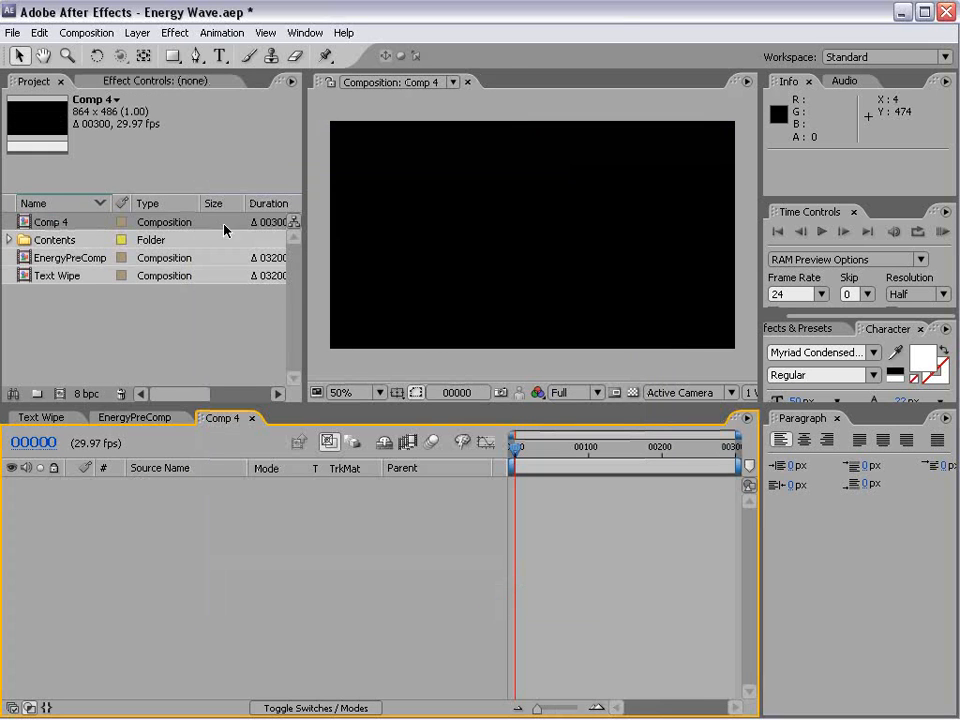
# Add a text layer reading VIDEO above the middle of the composition.
pyautogui.click(219, 56)
pyautogui.click(487, 214)
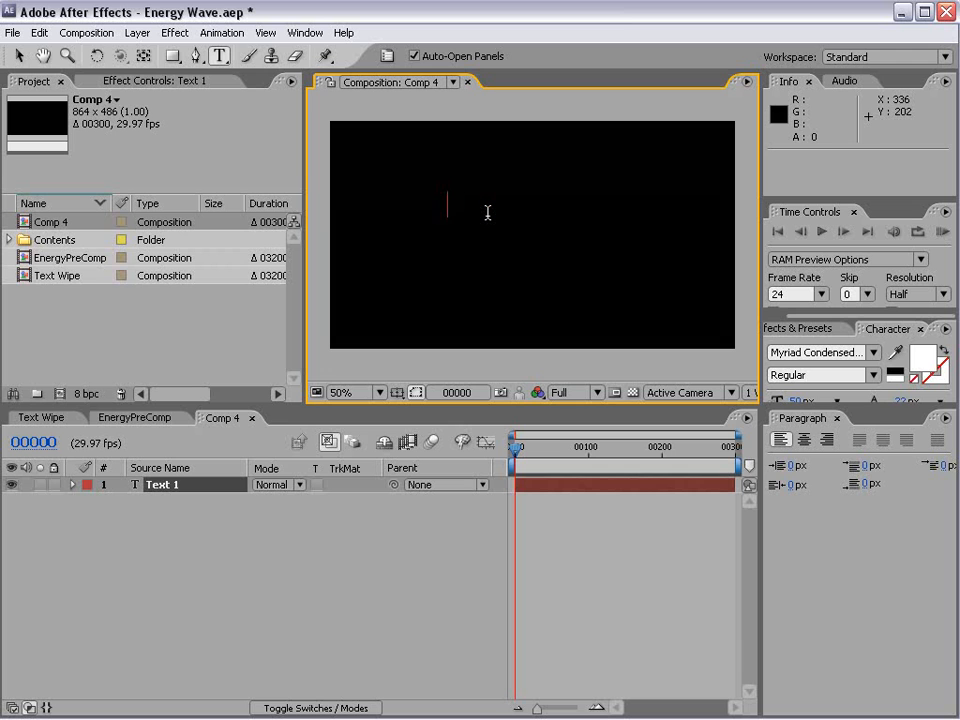
pyautogui.press('KP_Enter')
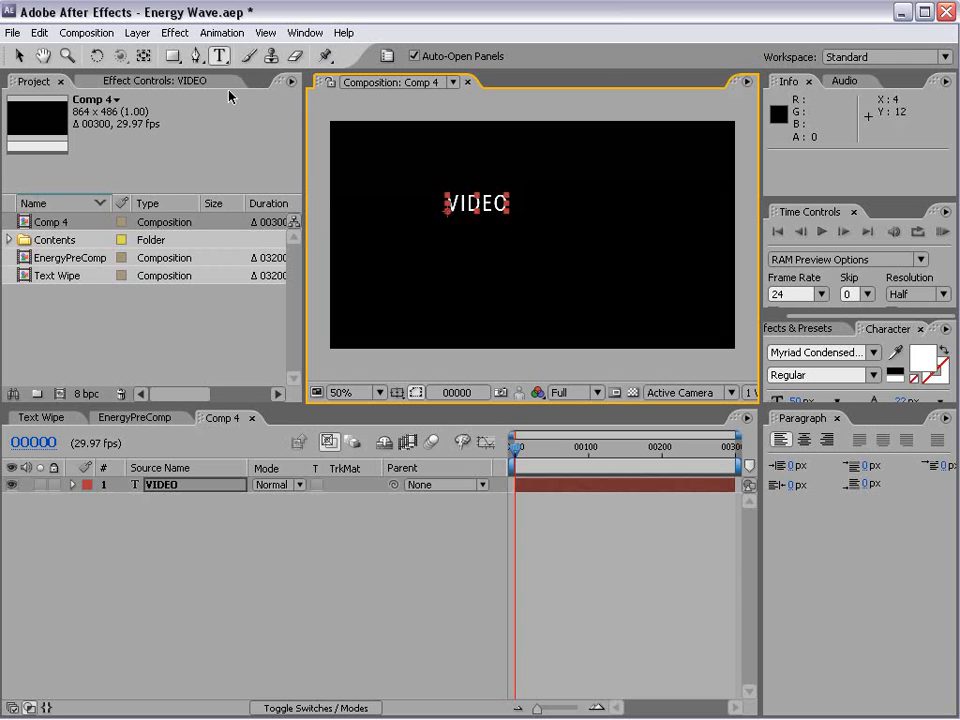
# Duplicate the VIDEO text layer, place the copy slightly below the original, and change its wording to COPILOT.
pyautogui.hotkey('ctrl', 'd')
pyautogui.press('v')
pyautogui.moveTo(487, 213); pyautogui.dragTo(499, 257)
pyautogui.hotkey('ctrl', 't')
pyautogui.doubleClick(489, 246)
pyautogui.write('COPILOT')
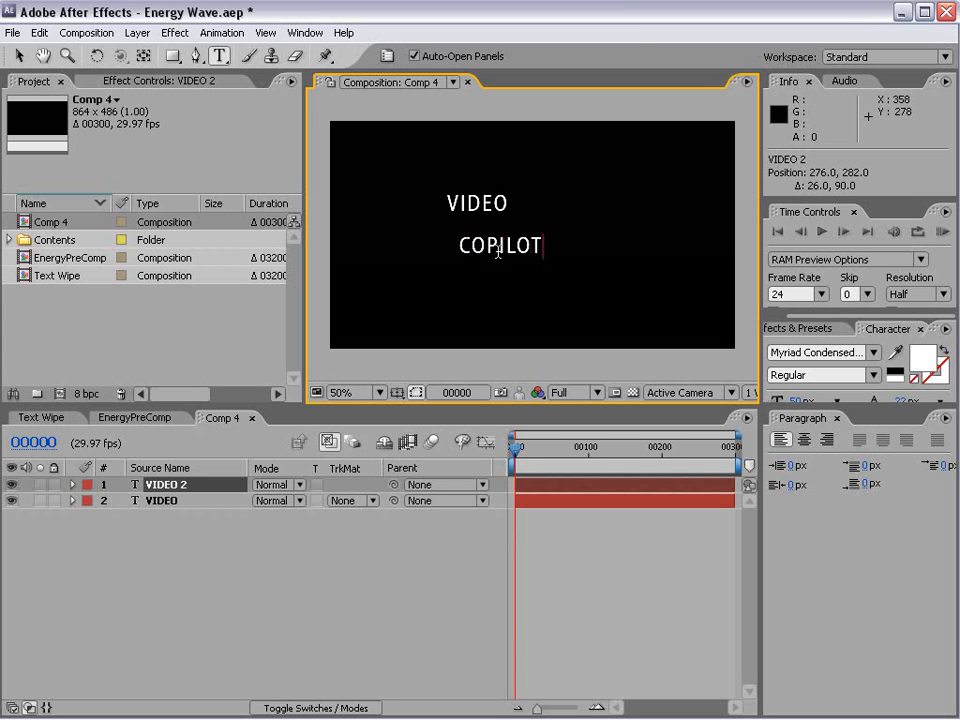
pyautogui.click(16, 57)
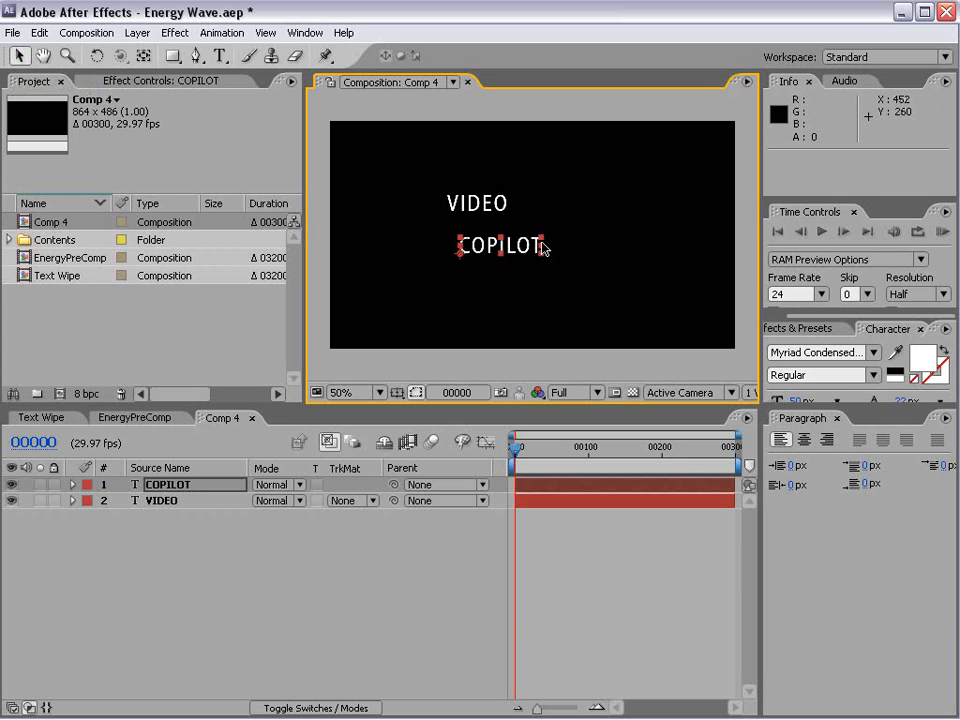
# Enlarge COPILOT to about 144% and shrink VIDEO, placing it just above the start of COPILOT.
pyautogui.moveTo(540, 243); pyautogui.dragTo(585, 229)
pyautogui.click(486, 202)
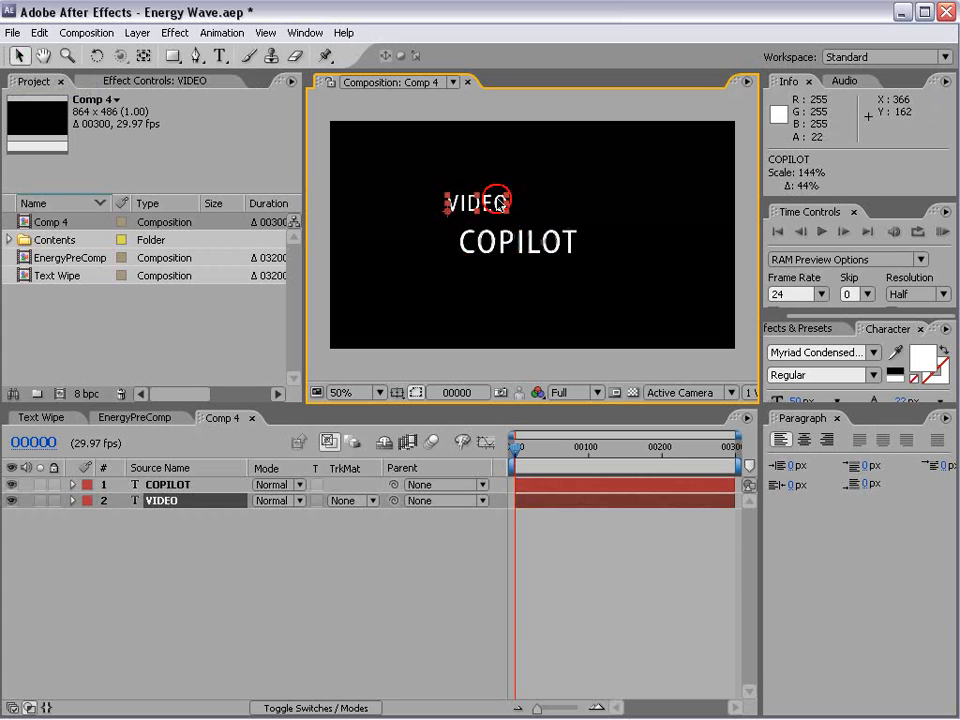
pyautogui.moveTo(506, 199); pyautogui.dragTo(479, 205)
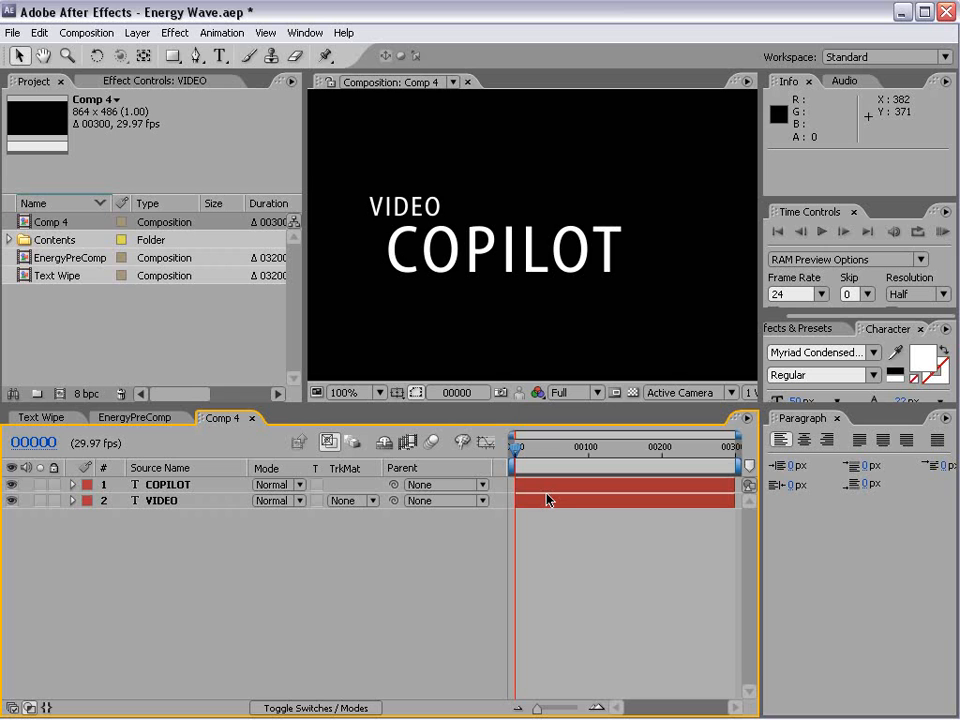
pyautogui.press('KP_0')
pyautogui.press('space')
pyautogui.press(',')
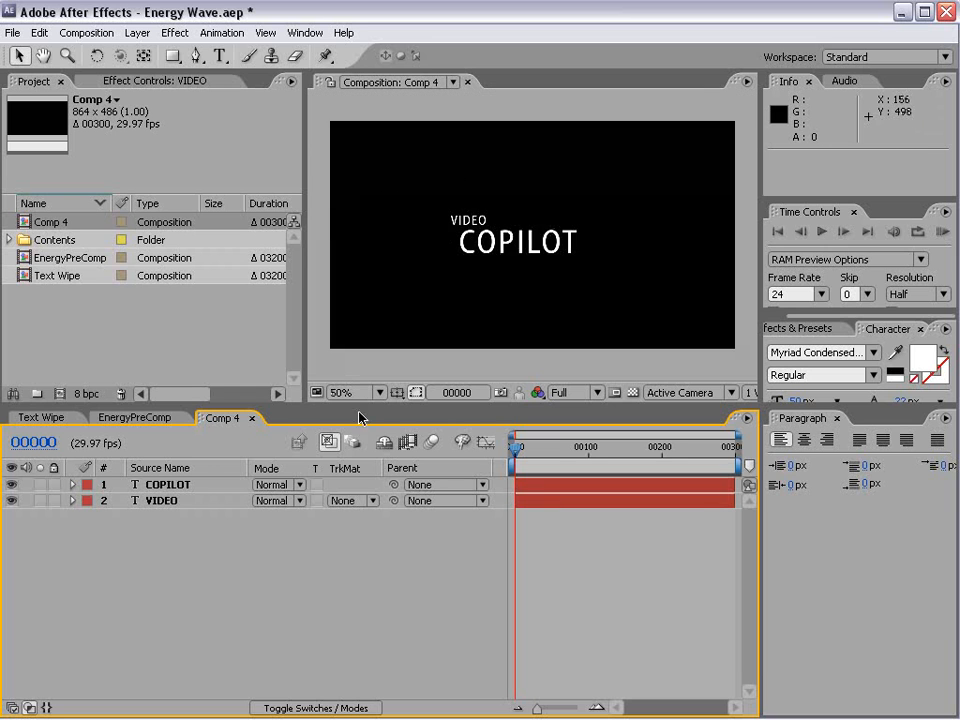
# Pre-compose the COPILOT and VIDEO layers together into a composition named Title, moving all attributes.
pyautogui.click(168, 484)
pyautogui.keyDown('shift'); pyautogui.click(173, 500); pyautogui.keyUp('shift')
pyautogui.click(137, 32)
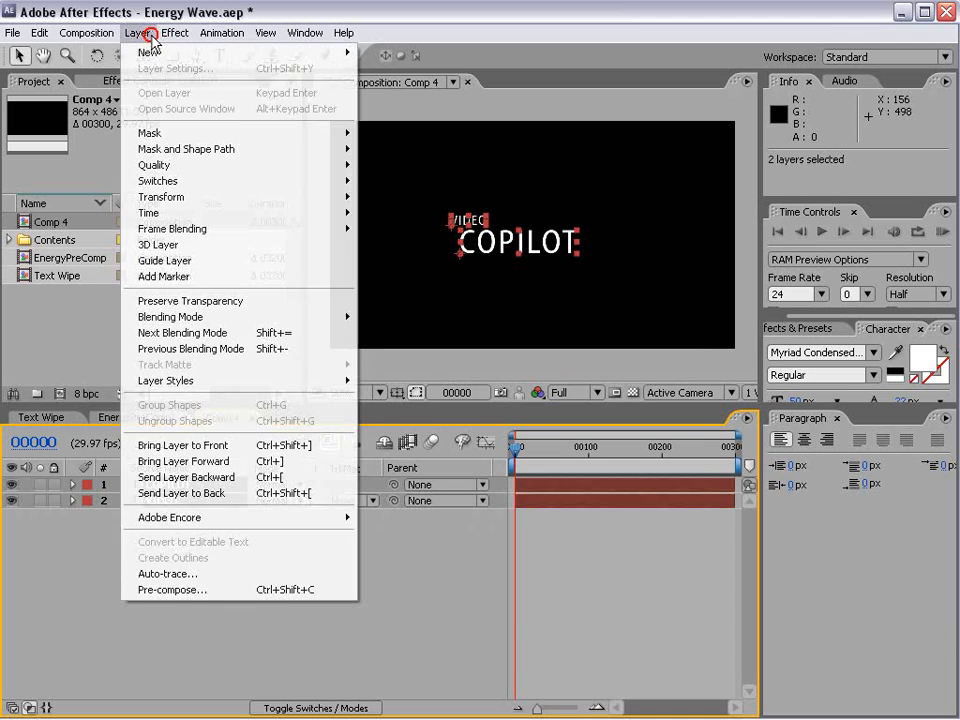
pyautogui.click(185, 590)
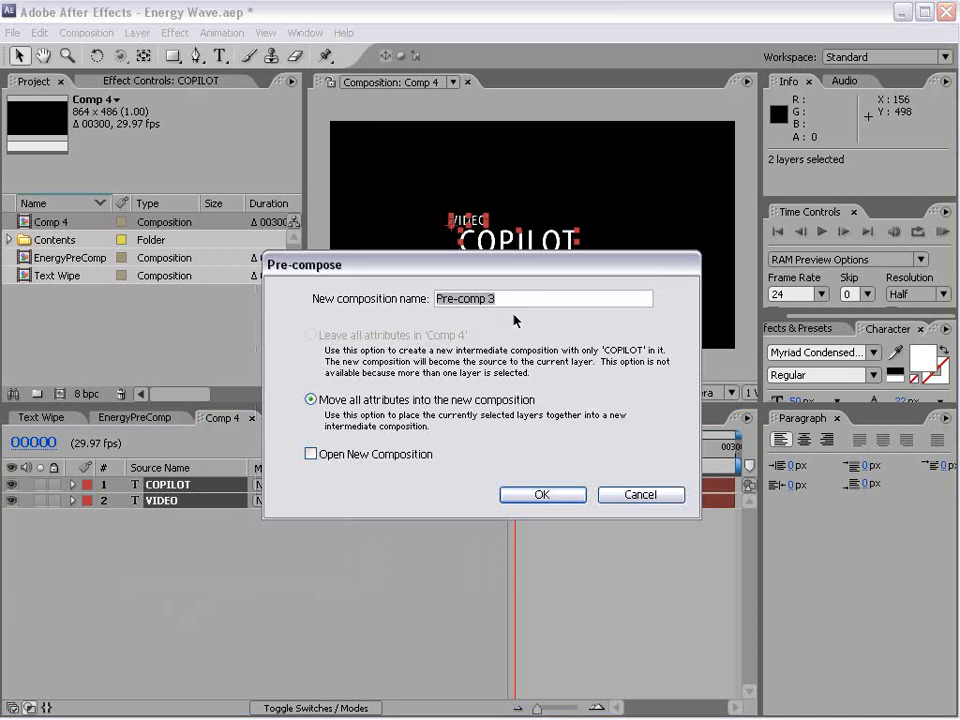
pyautogui.write('Titl')
pyautogui.click(544, 494)
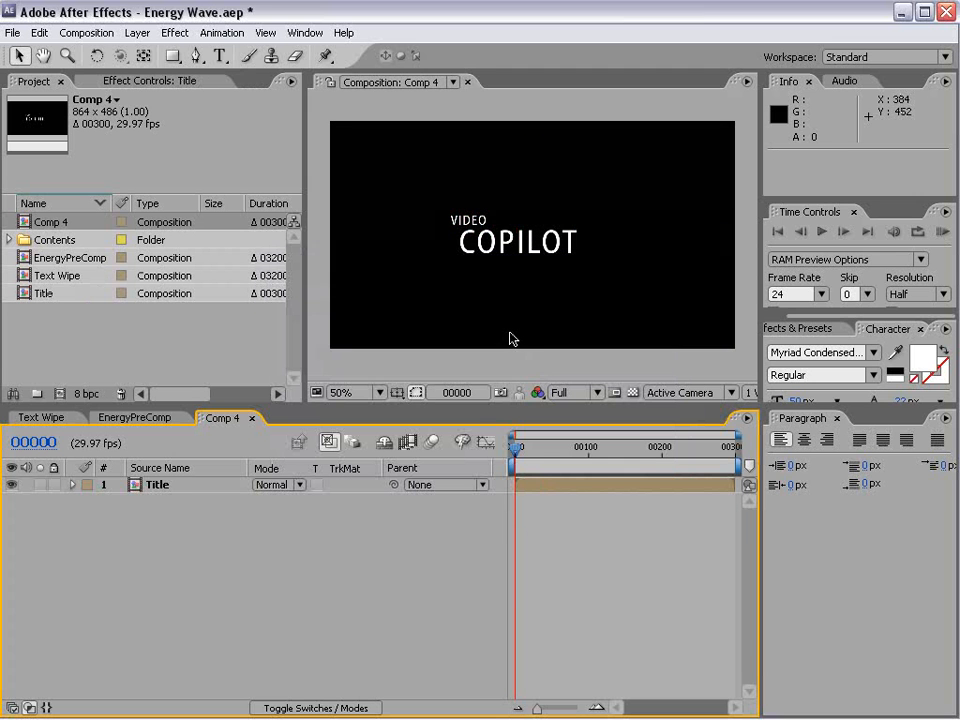
# Add EnergyPreComp as a layer above Title in Comp 4 and return to frame 0.
pyautogui.press('/')
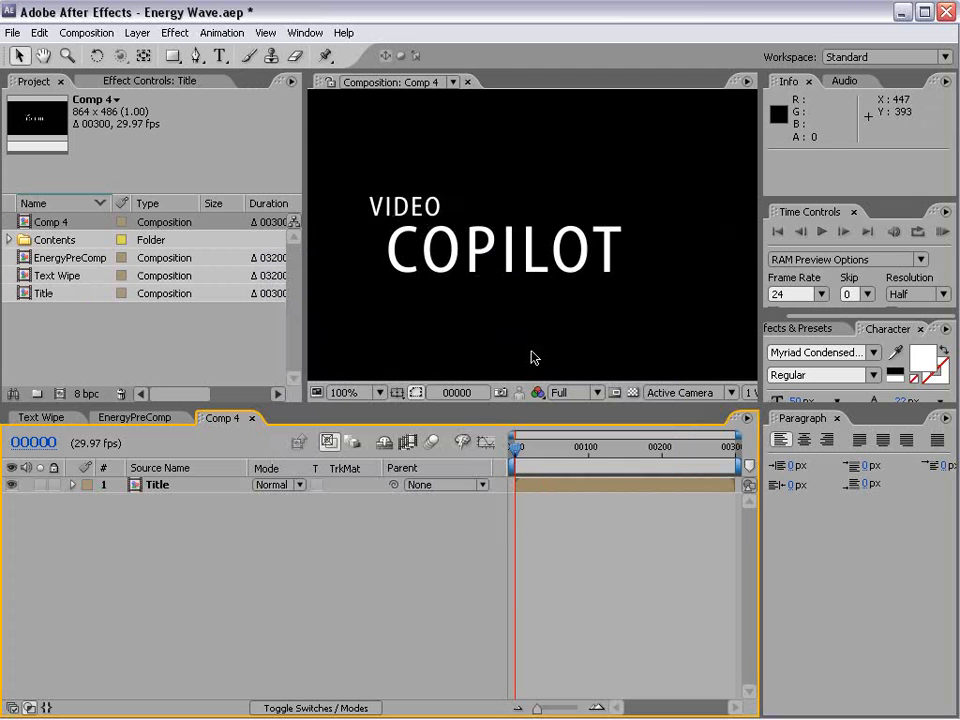
pyautogui.press(',')
pyautogui.moveTo(67, 258); pyautogui.dragTo(537, 242)
pyautogui.moveTo(525, 452); pyautogui.dragTo(506, 463)
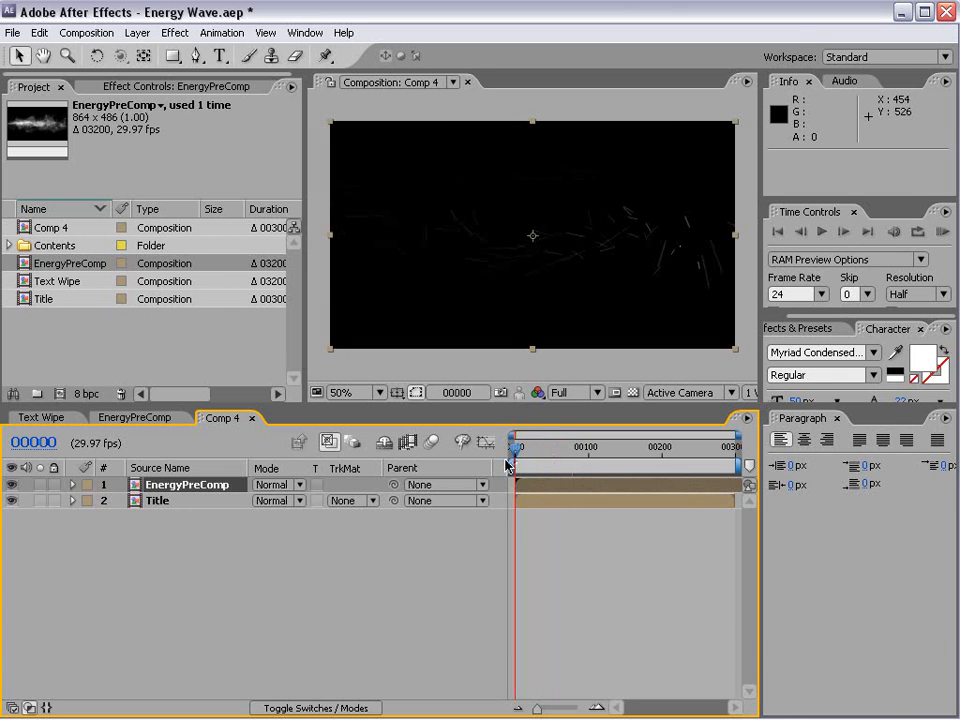
# Keyframe the EnergyPreComp layer's position from off-screen right at frame 0 to off-screen left at about -452, 235 at frame 112.
pyautogui.press('p')
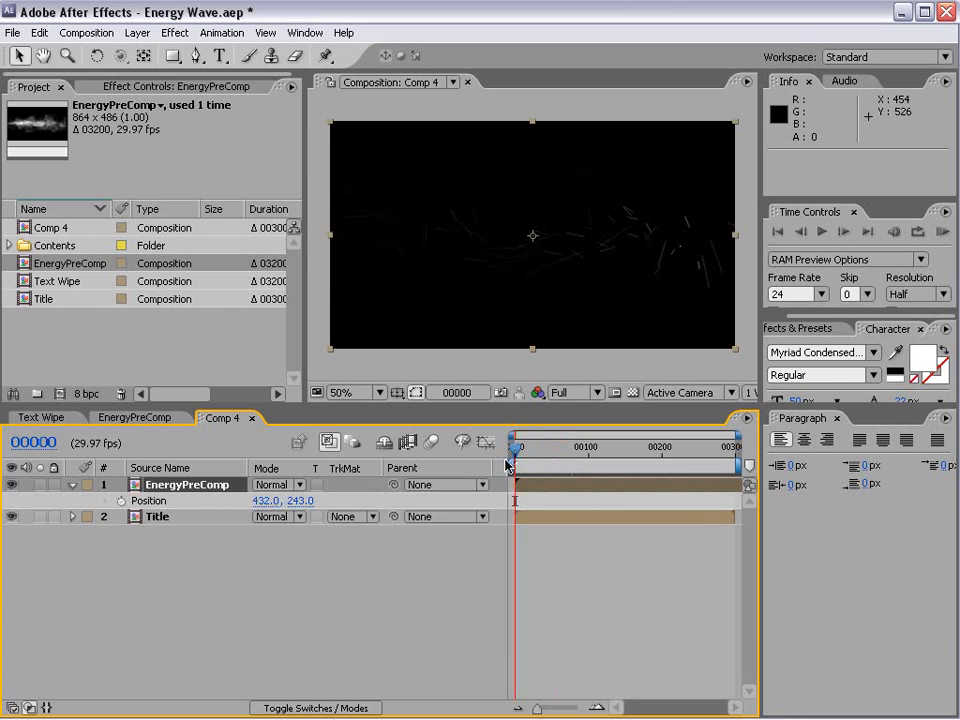
pyautogui.click(121, 500)
pyautogui.moveTo(392, 272); pyautogui.dragTo(336, 306)
pyautogui.click(598, 450)
pyautogui.moveTo(690, 312); pyautogui.dragTo(293, 318)
# Set the EnergyPreComp layer's blending mode to Screen and check the sweep over the title at frame 88.
pyautogui.click(288, 486)
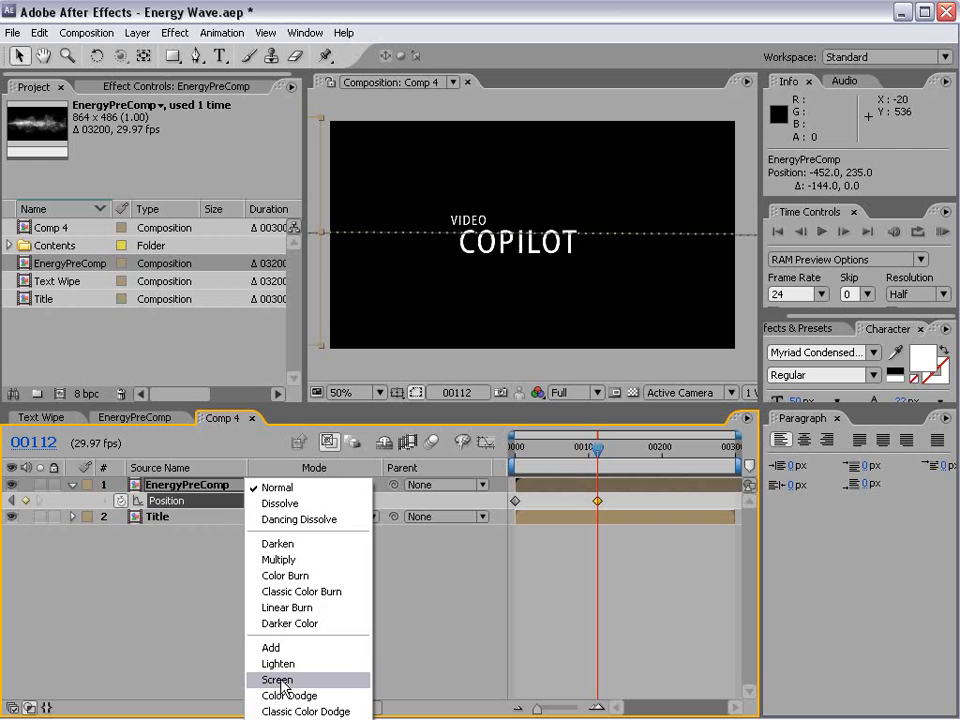
pyautogui.click(285, 680)
pyautogui.click(557, 450)
pyautogui.moveTo(557, 450); pyautogui.dragTo(580, 450)
pyautogui.click(584, 557)
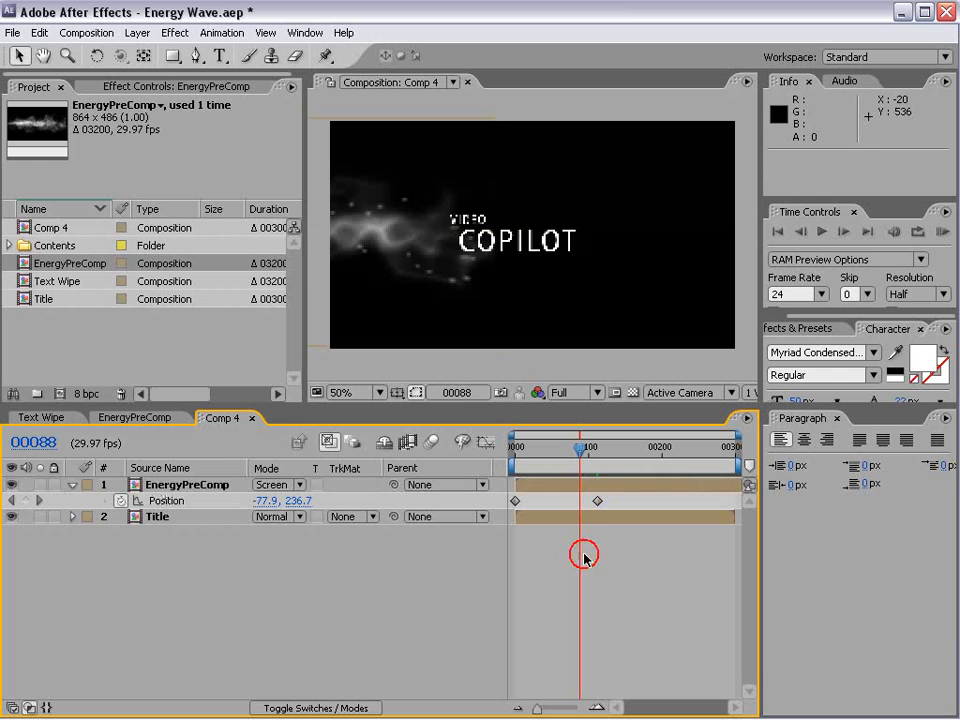
# Create a black 864 x 486 solid named Colorize.
pyautogui.click(137, 32)
pyautogui.moveTo(150, 52)
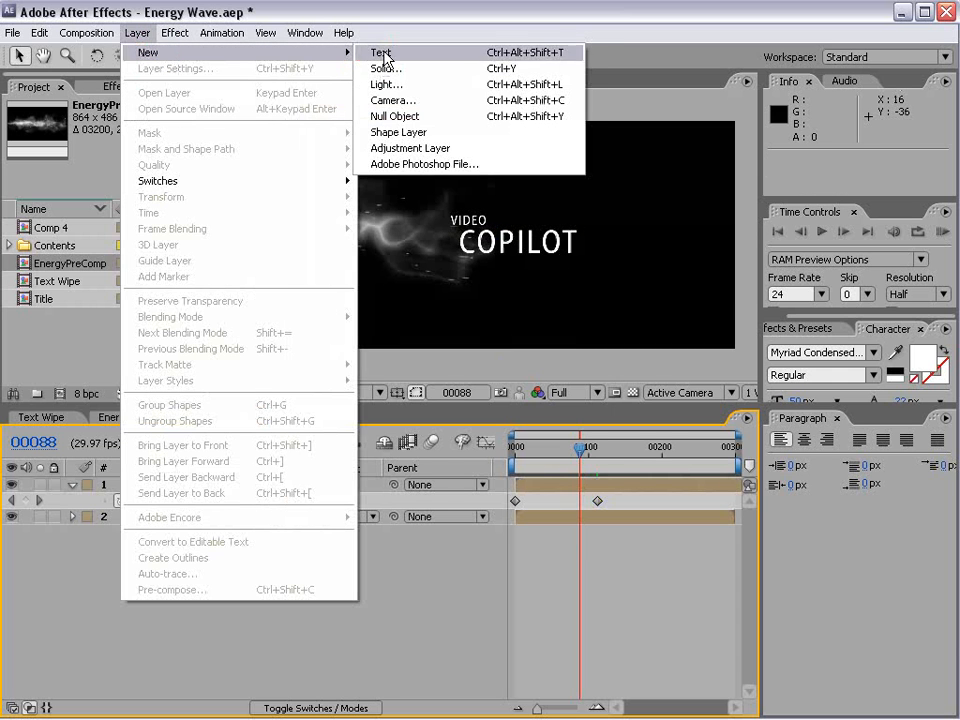
pyautogui.click(407, 69)
pyautogui.write('Colorize')
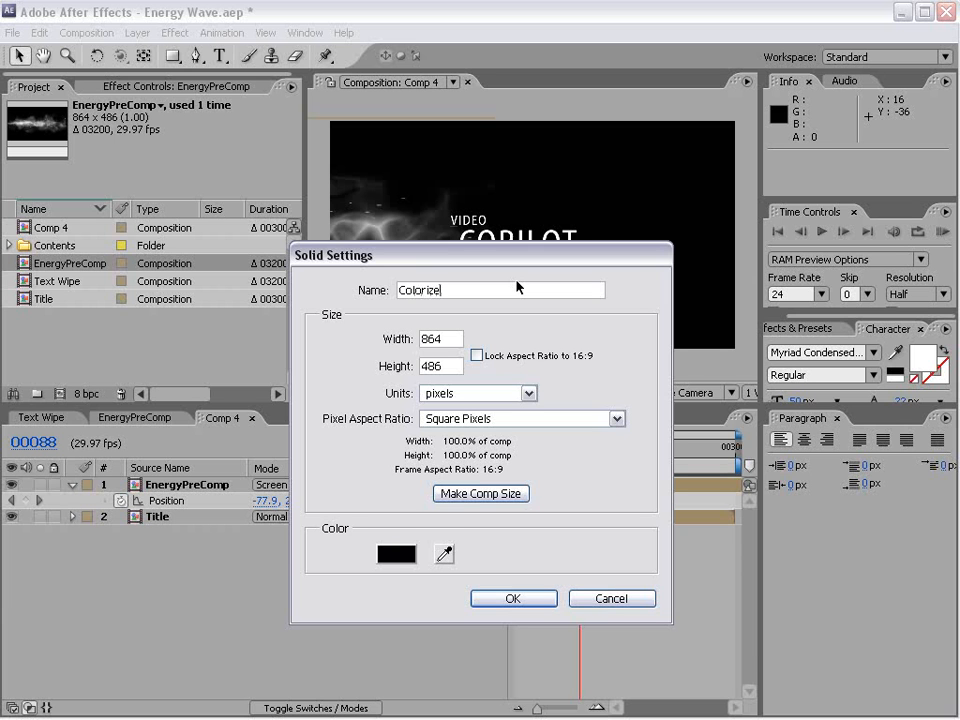
pyautogui.click(512, 598)
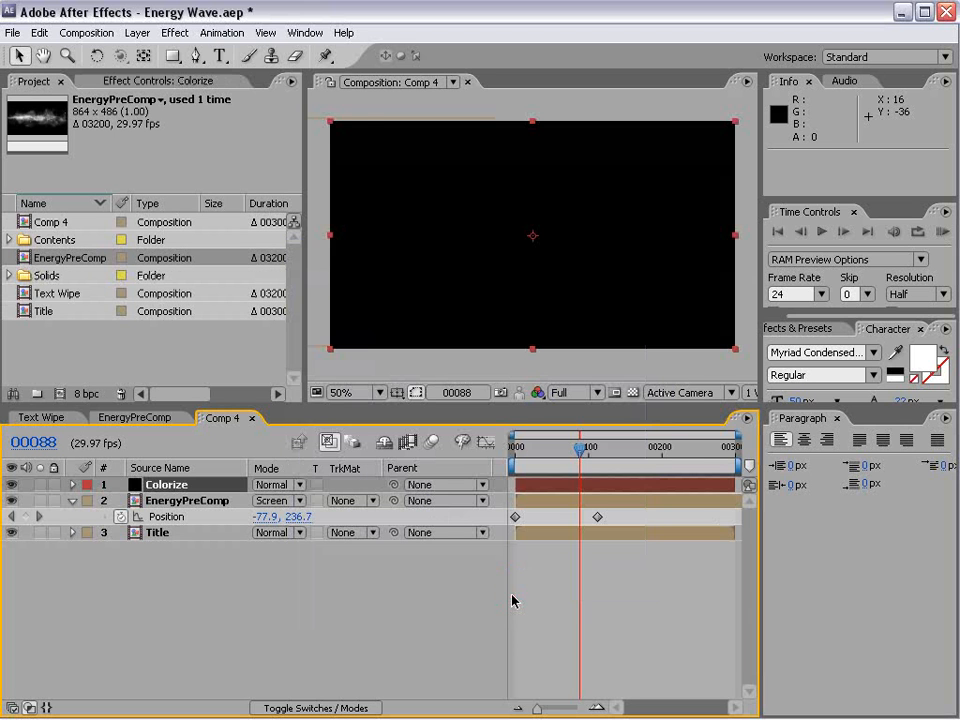
# Apply the Ramp effect to the Colorize solid and set its shape to Radial Ramp.
pyautogui.click(172, 32)
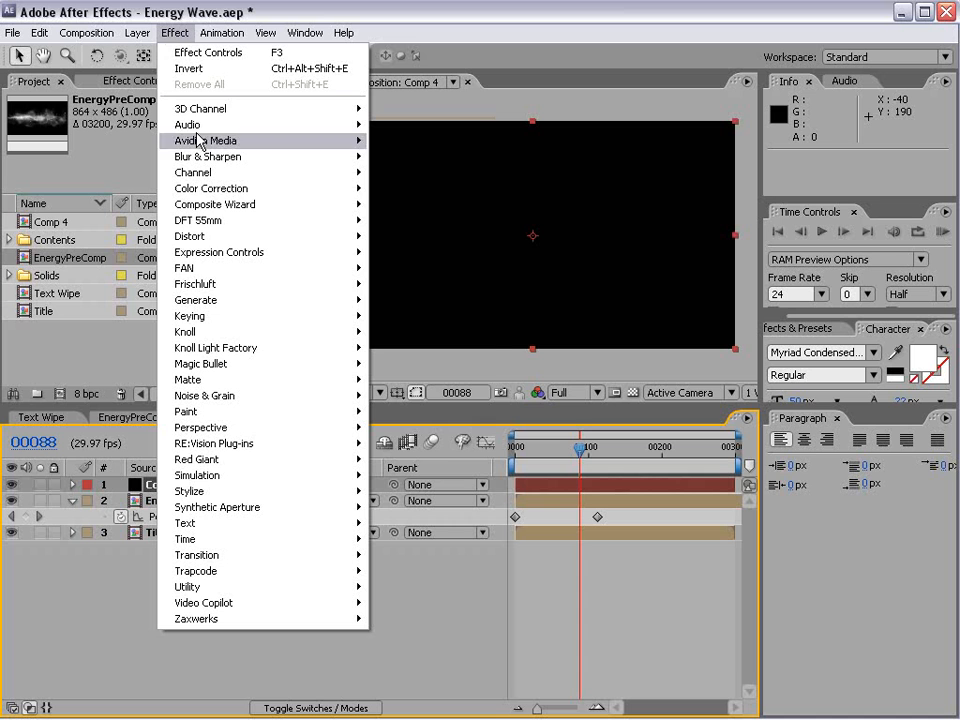
pyautogui.moveTo(236, 300)
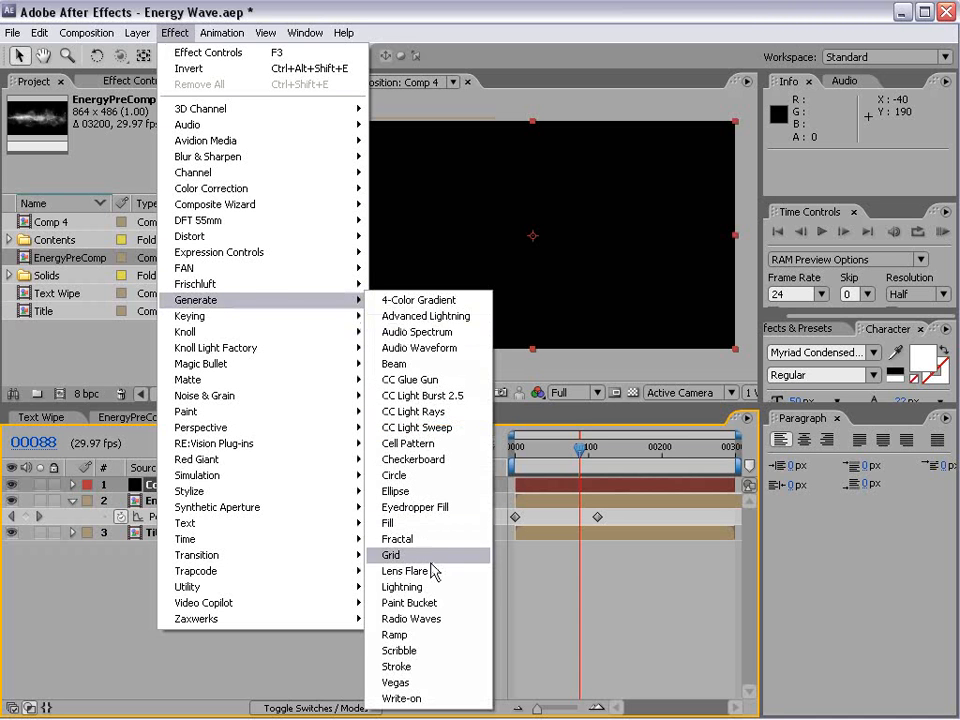
pyautogui.click(440, 634)
pyautogui.click(176, 211)
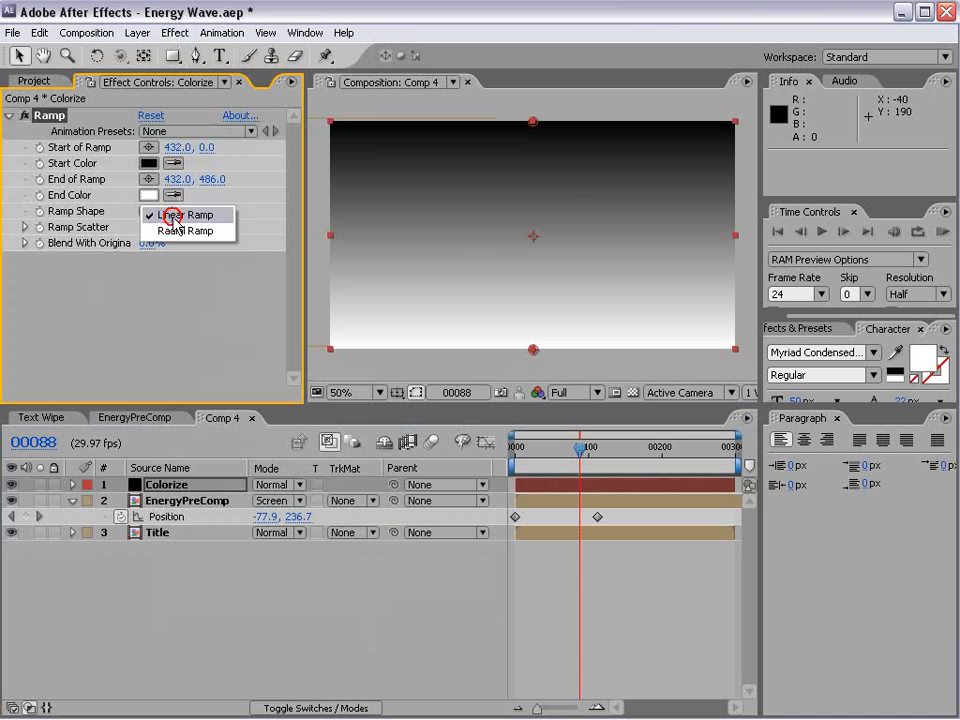
pyautogui.click(172, 229)
# Set the ramp's start color to red and its end color to cyan.
pyautogui.click(150, 163)
pyautogui.moveTo(450, 465); pyautogui.dragTo(551, 407)
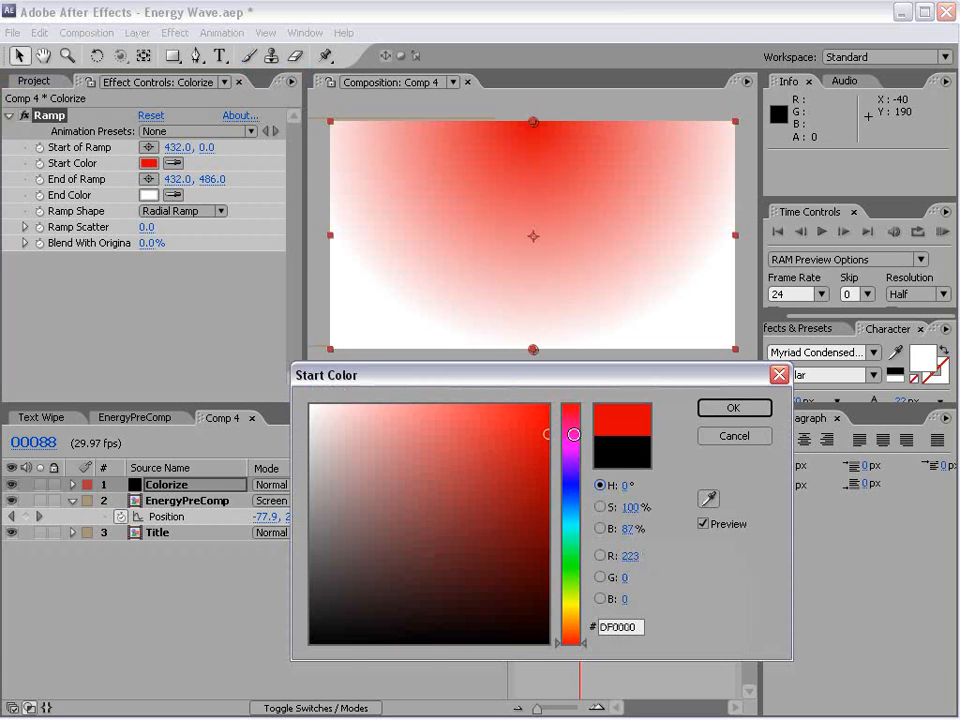
pyautogui.click(731, 405)
pyautogui.click(149, 195)
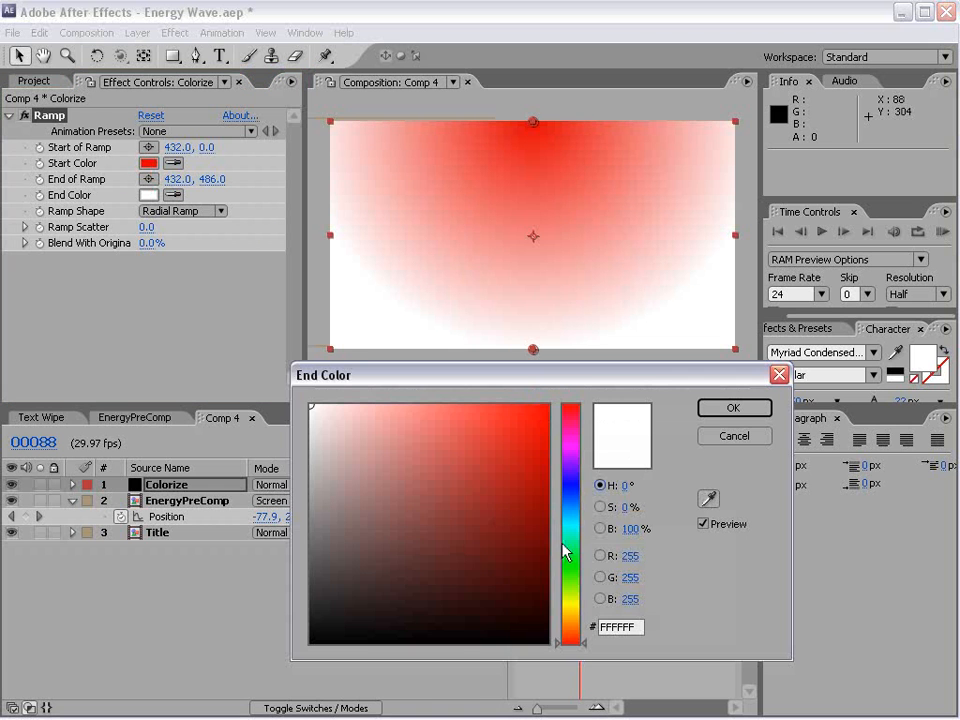
pyautogui.moveTo(565, 553); pyautogui.dragTo(572, 514)
pyautogui.click(506, 416)
pyautogui.moveTo(506, 416); pyautogui.dragTo(548, 404)
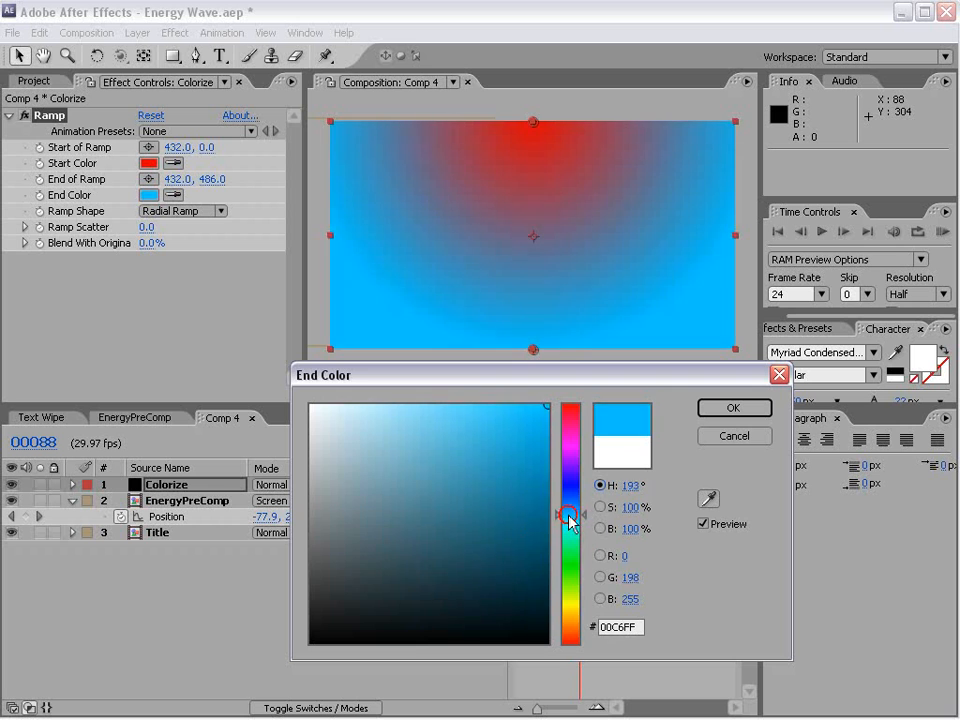
pyautogui.moveTo(569, 517); pyautogui.dragTo(571, 524)
pyautogui.click(725, 409)
# Move the ramp's start to about 432, 208 and its end to about 432, 602, and set Colorize's blending mode to Color.
pyautogui.moveTo(533, 126); pyautogui.dragTo(535, 225)
pyautogui.moveTo(533, 349); pyautogui.dragTo(527, 400)
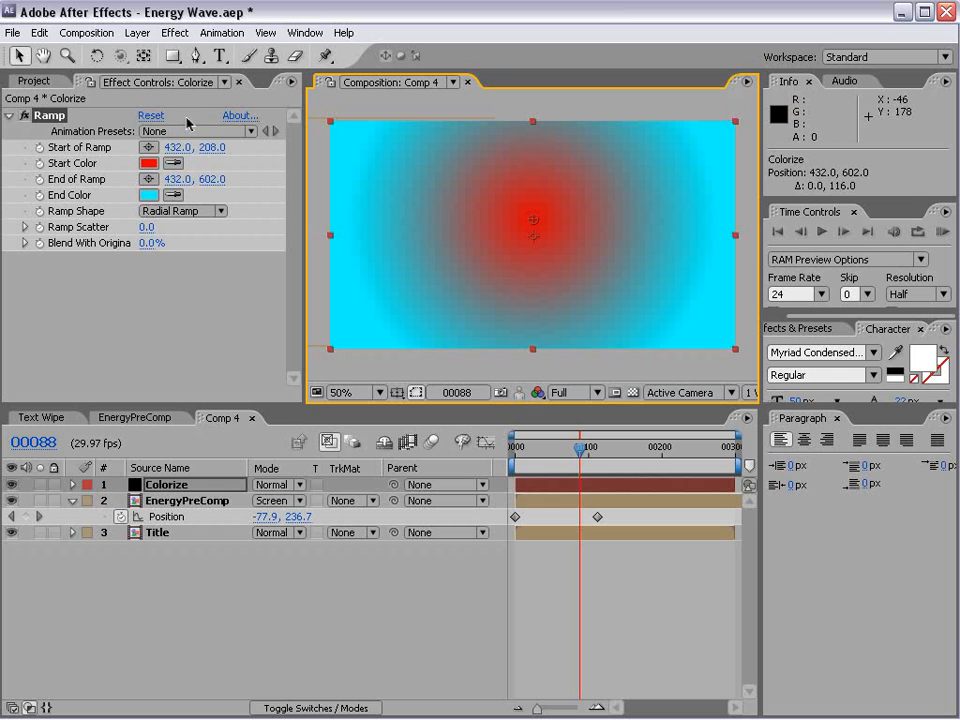
pyautogui.click(272, 488)
pyautogui.click(280, 718)
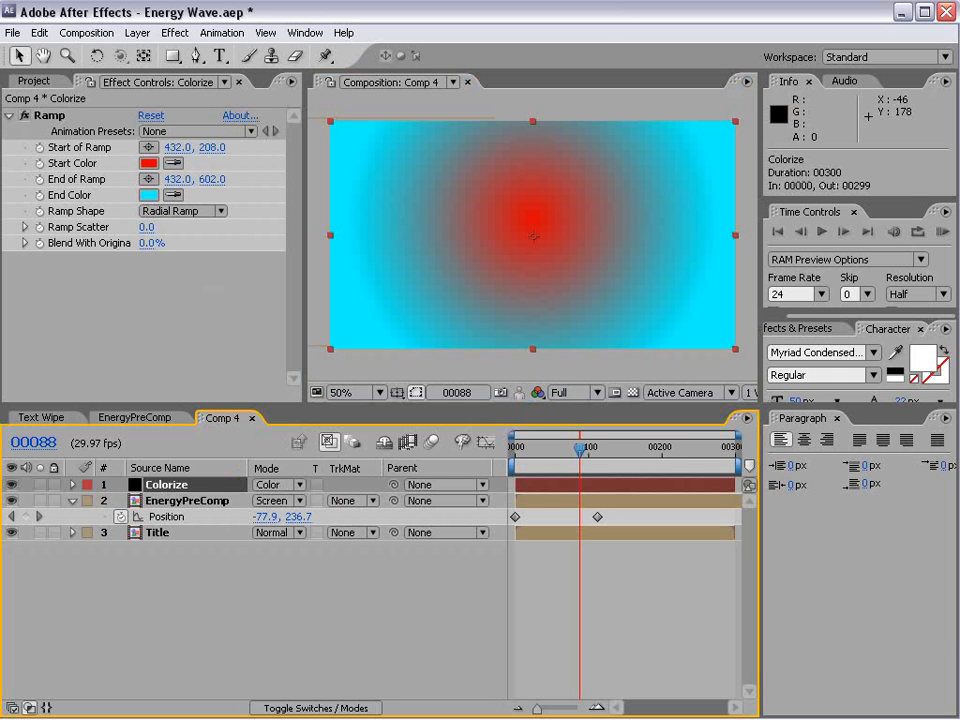
pyautogui.click(280, 486)
pyautogui.click(284, 500)
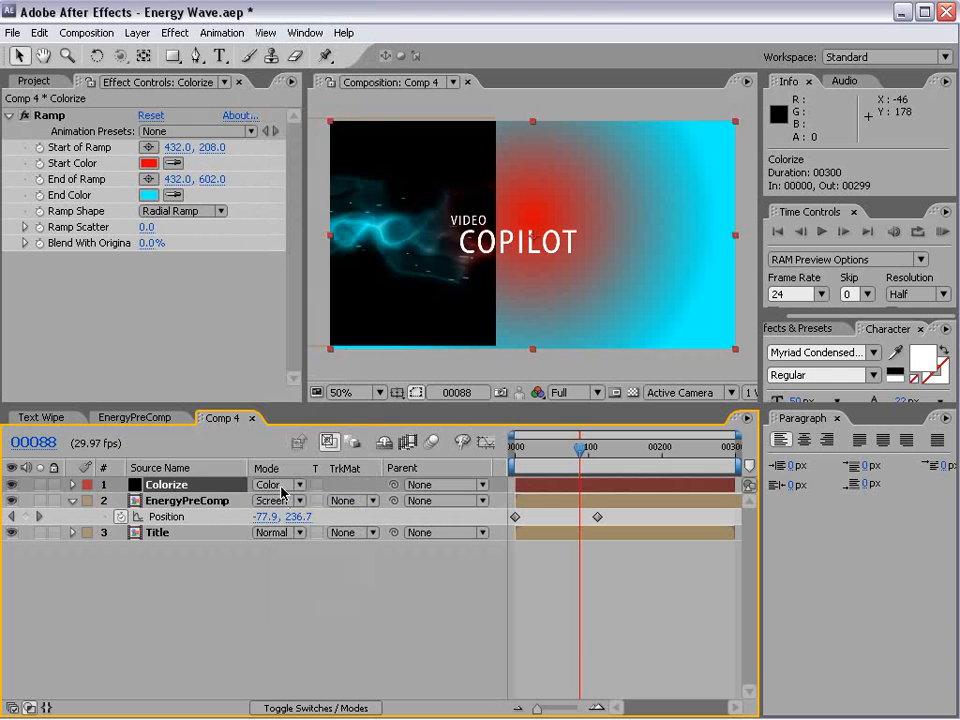
# Create a black 864 x 486 solid, place it beneath all other layers and rename it BG.
pyautogui.click(137, 32)
pyautogui.moveTo(143, 55)
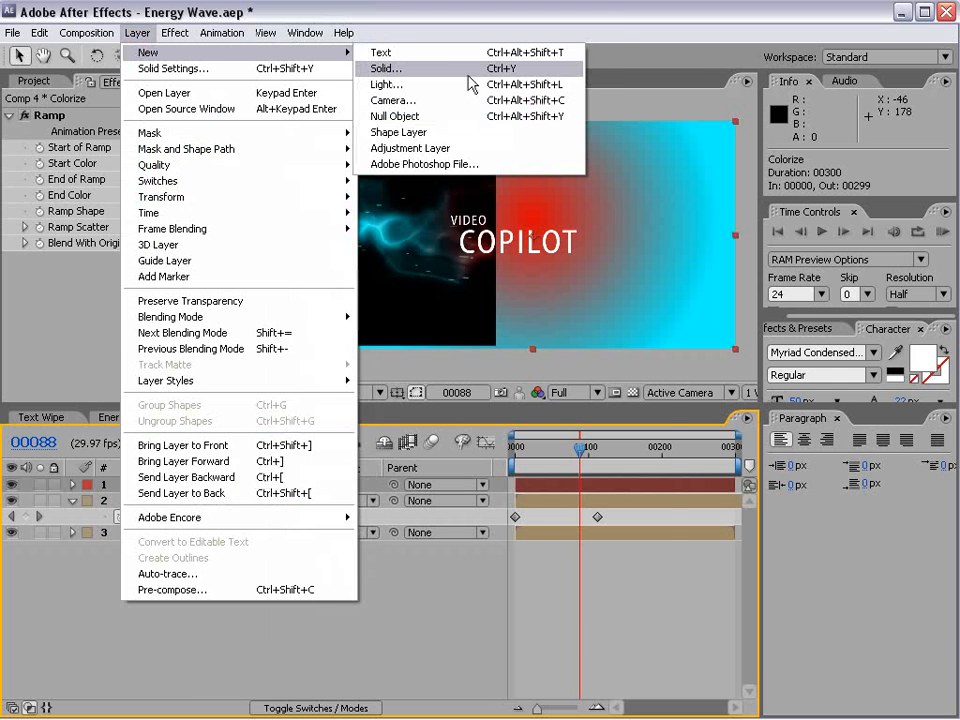
pyautogui.click(386, 68)
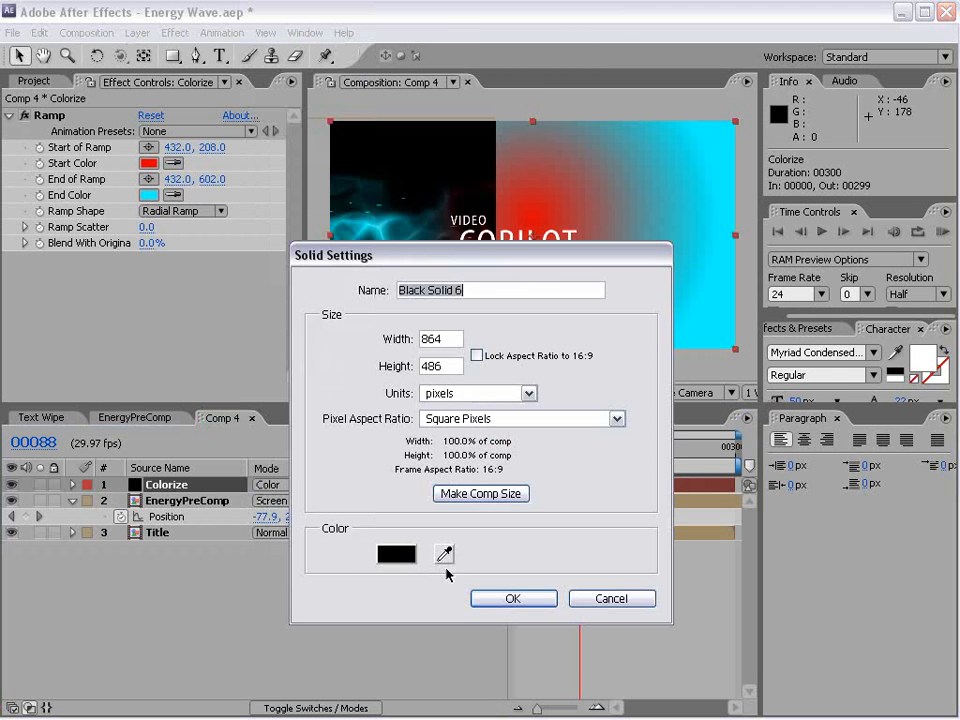
pyautogui.click(493, 597)
pyautogui.moveTo(171, 484); pyautogui.dragTo(168, 585)
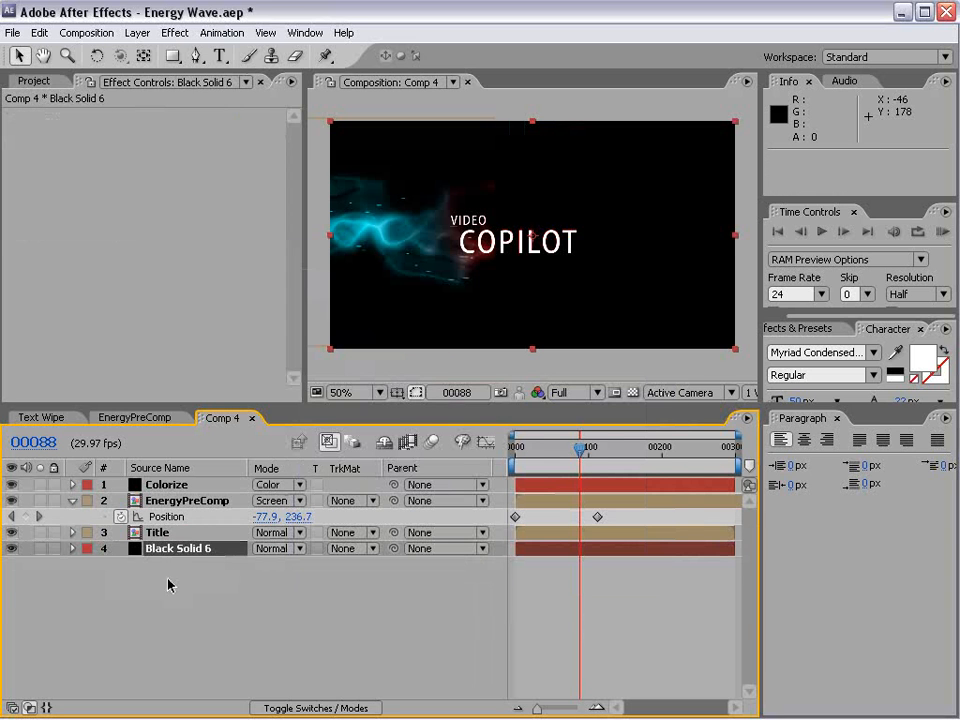
pyautogui.press('Return')
pyautogui.write('BG')
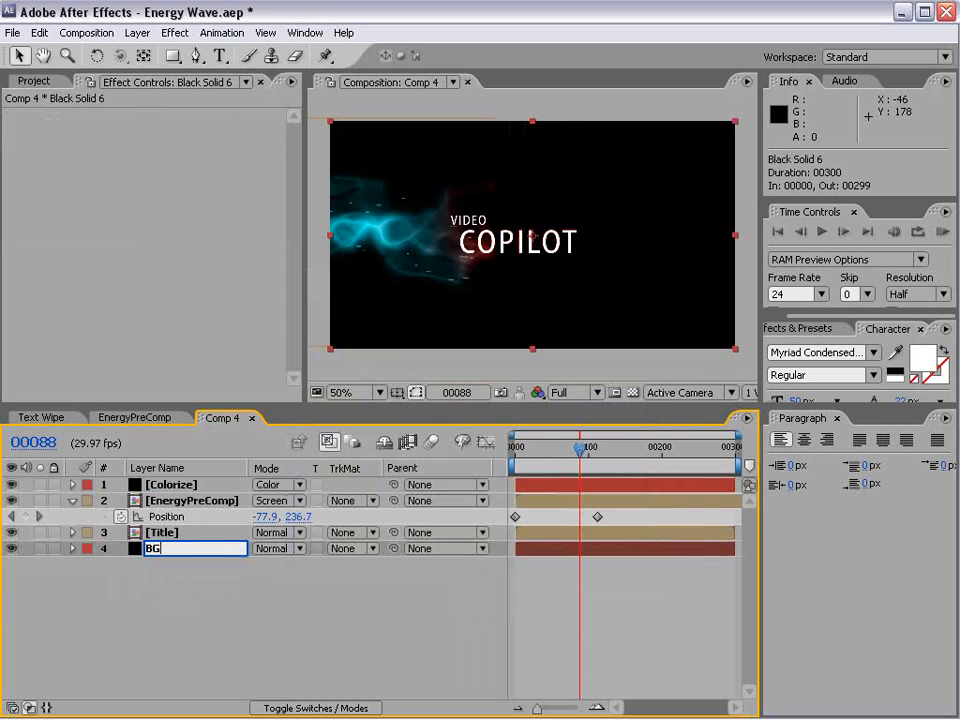
pyautogui.click(600, 654)
# At about frame 49, move the end point of Colorize's ramp down to 432, 726.
pyautogui.moveTo(580, 450); pyautogui.dragTo(557, 465)
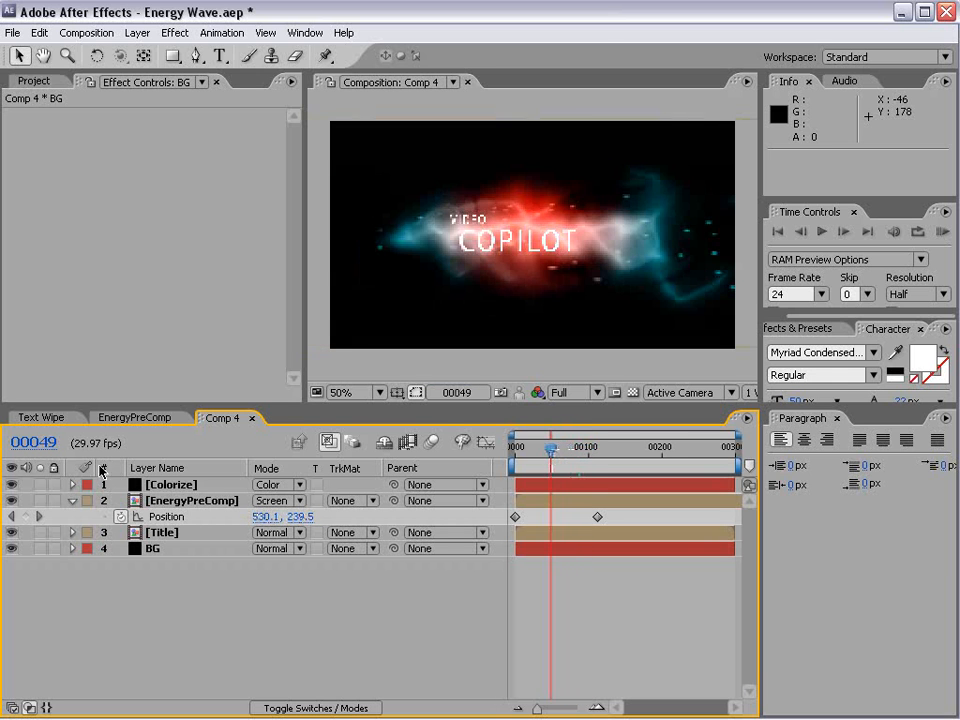
pyautogui.click(165, 484)
pyautogui.click(50, 117)
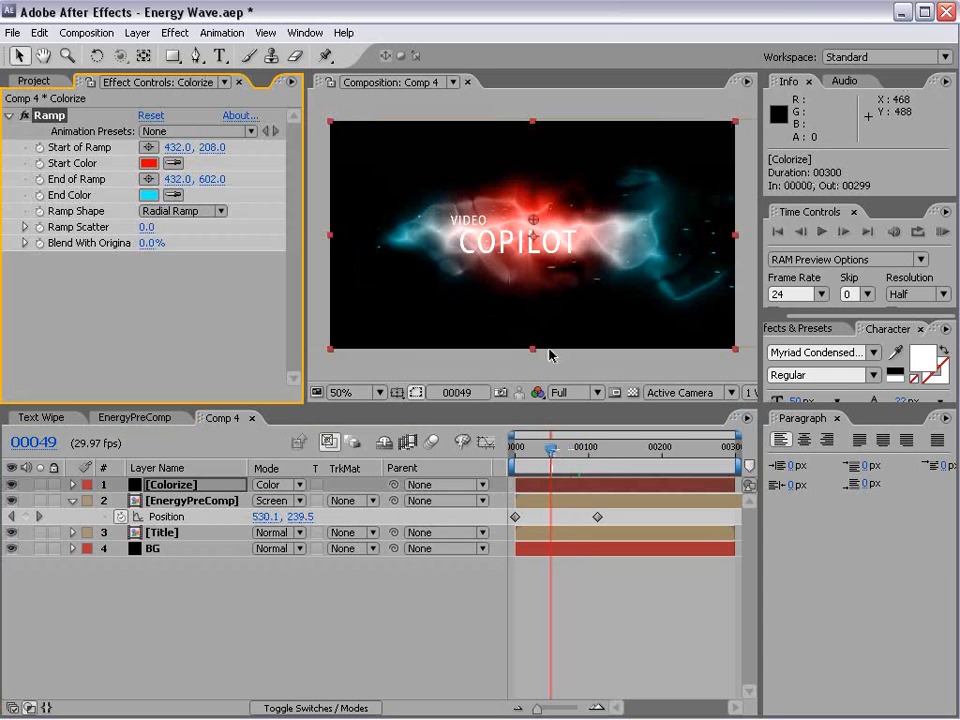
pyautogui.press(',')
pyautogui.moveTo(533, 321); pyautogui.dragTo(533, 349)
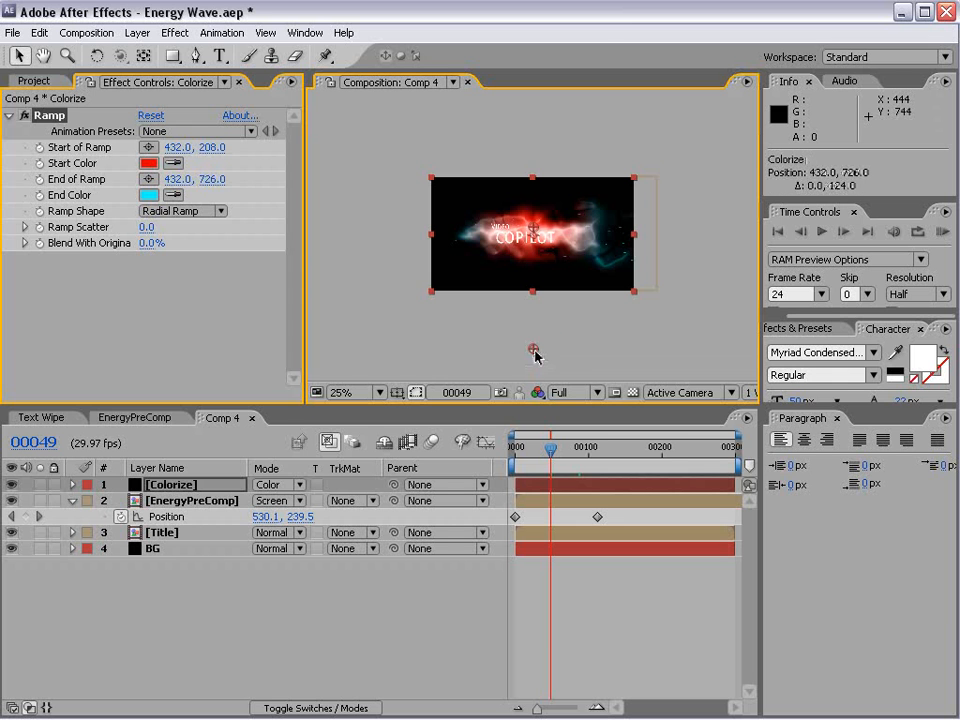
# Apply the Tint effect to Colorize and set Amount to Tint to about 44%.
pyautogui.click(175, 32)
pyautogui.moveTo(330, 188)
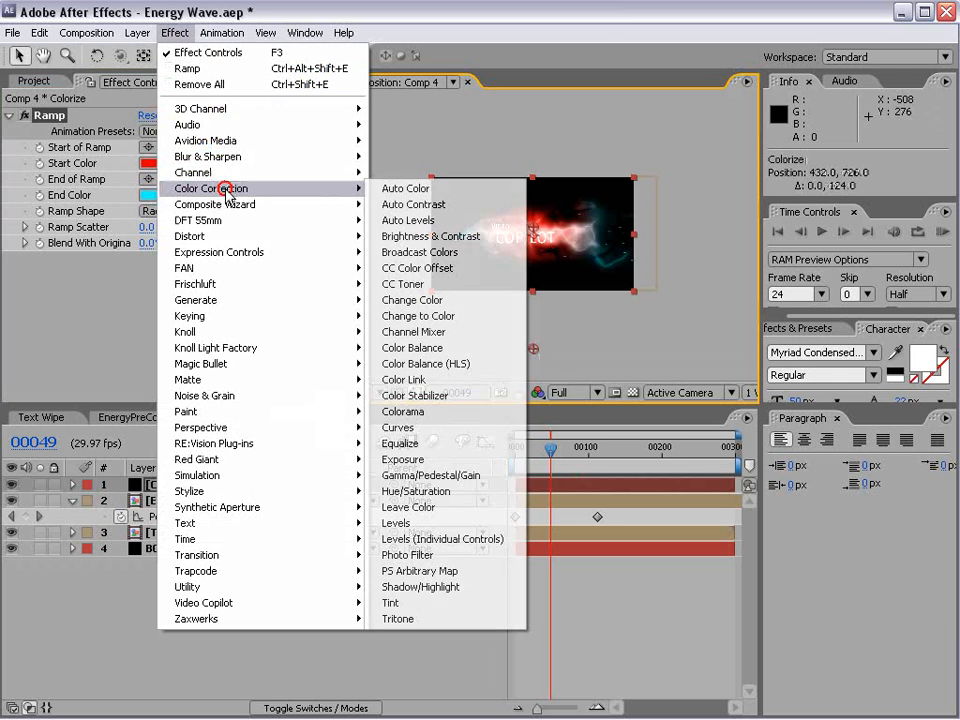
pyautogui.click(421, 604)
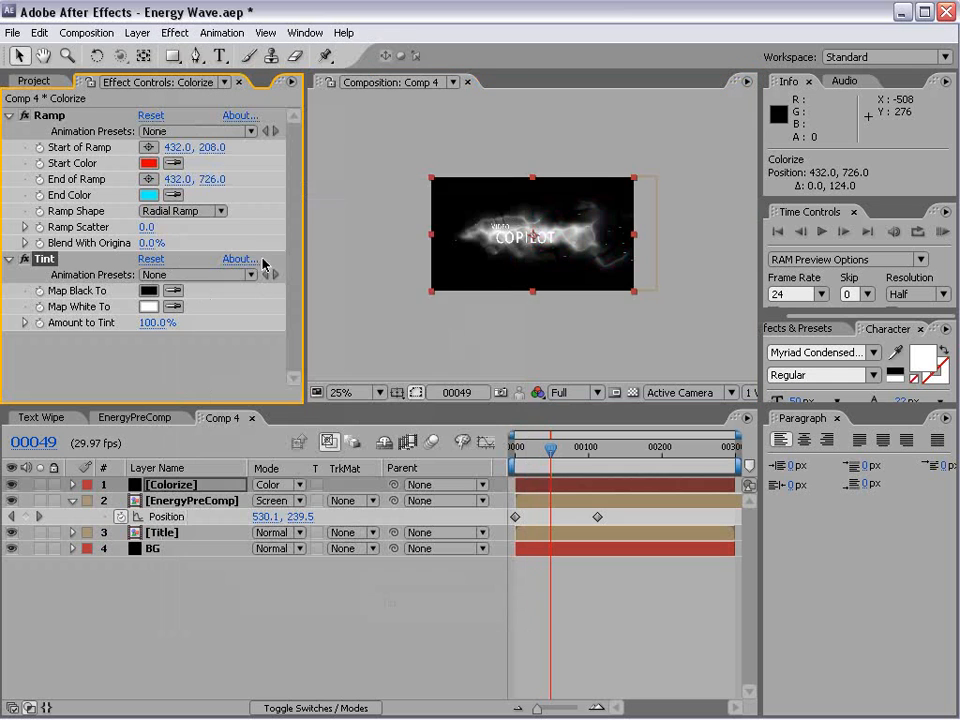
pyautogui.press('.')
pyautogui.moveTo(145, 325); pyautogui.dragTo(22, 322)
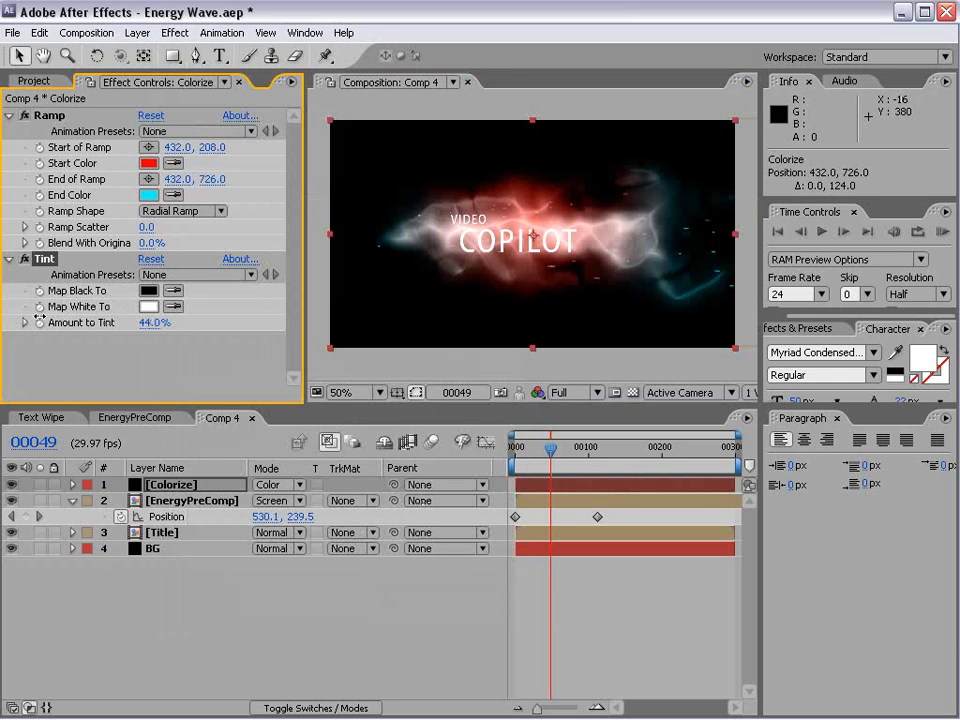
# Shift EnergyPreComp's last Position keyframe to frame 69 and fade Title in with Opacity keyframes of 0% at frame 20 and 100% at frame 39.
pyautogui.moveTo(550, 447); pyautogui.dragTo(517, 446)
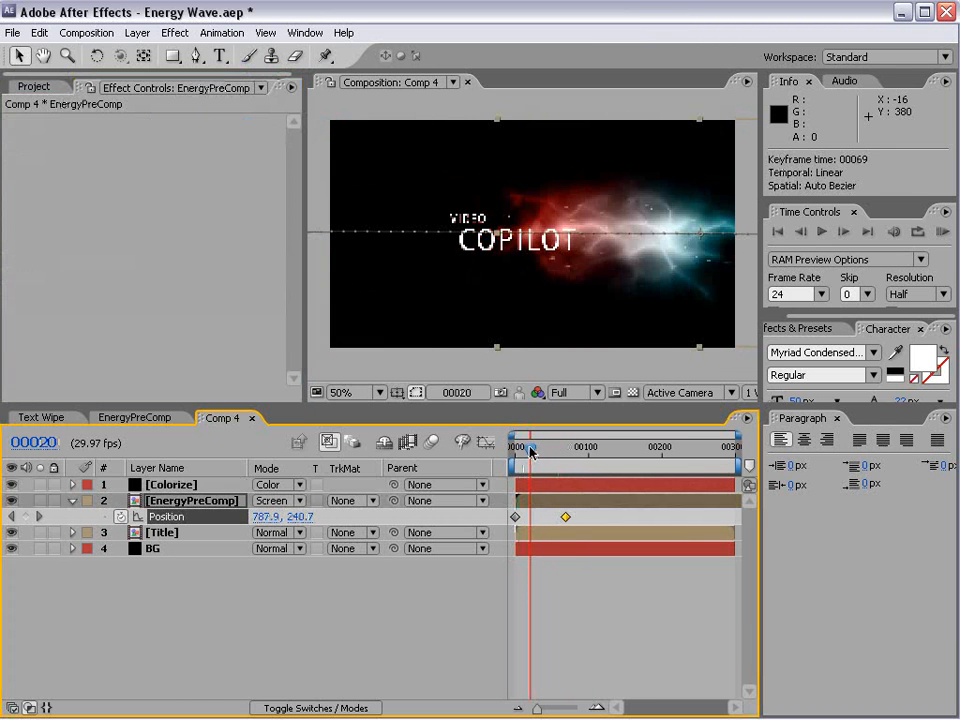
pyautogui.click(166, 548)
pyautogui.press('t')
pyautogui.click(168, 534)
pyautogui.press('t')
pyautogui.click(121, 549)
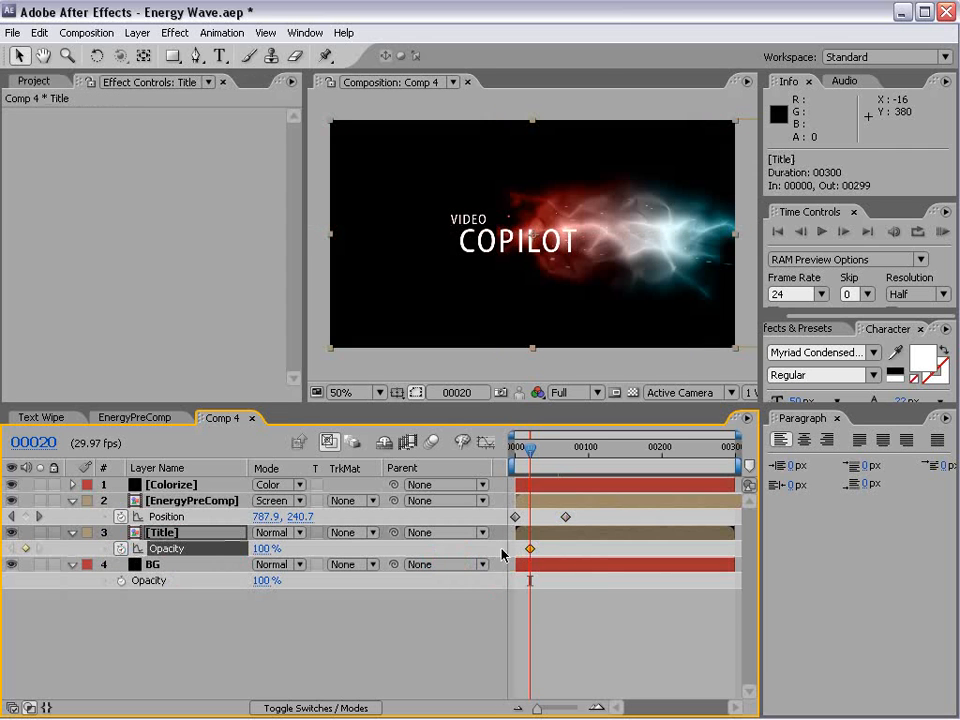
pyautogui.moveTo(531, 550); pyautogui.dragTo(544, 551)
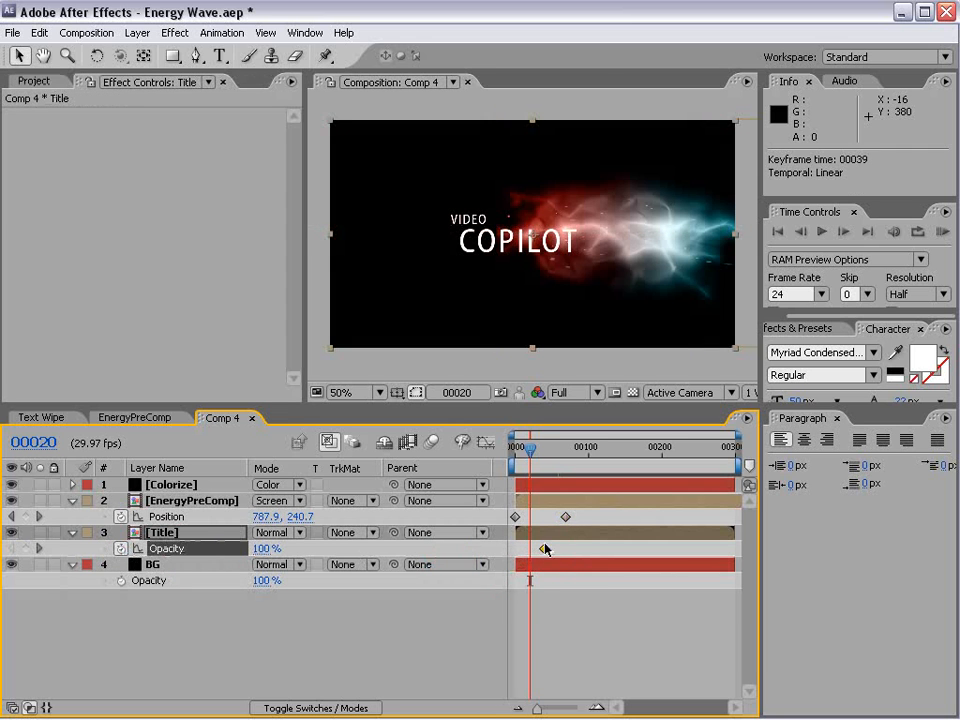
pyautogui.click(266, 549)
pyautogui.write('0')
pyautogui.press('Return')
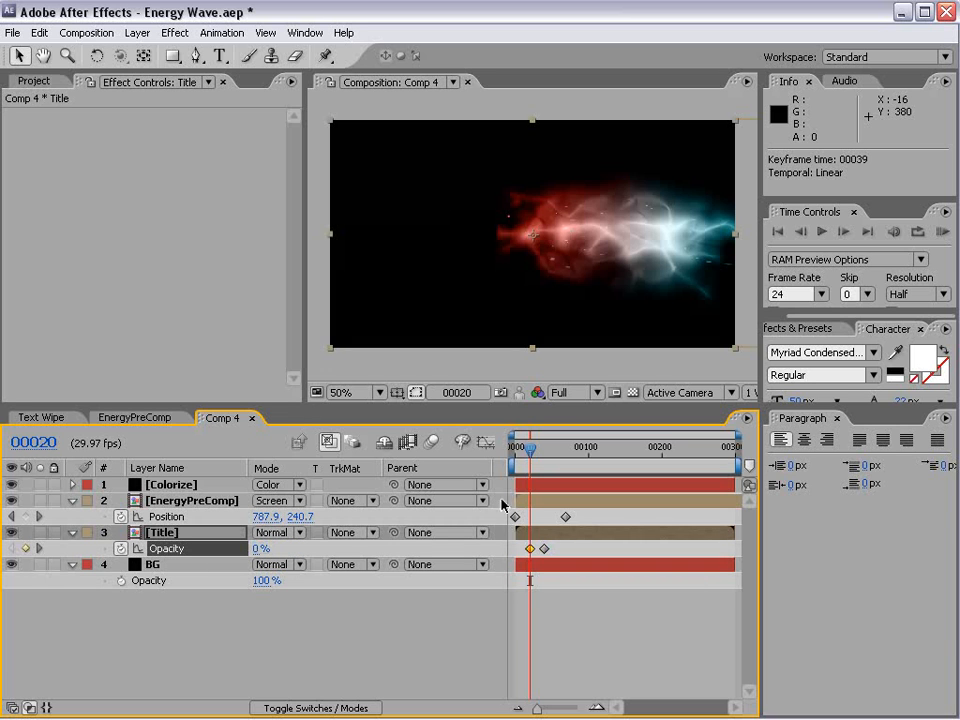
# Examine Title's Opacity fade curve and the look of the text around frame 23.
pyautogui.click(486, 441)
pyautogui.moveTo(529, 451)
pyautogui.mouseDown()
pyautogui.moveTo(540, 452)
pyautogui.moveTo(529, 452)
pyautogui.mouseUp()
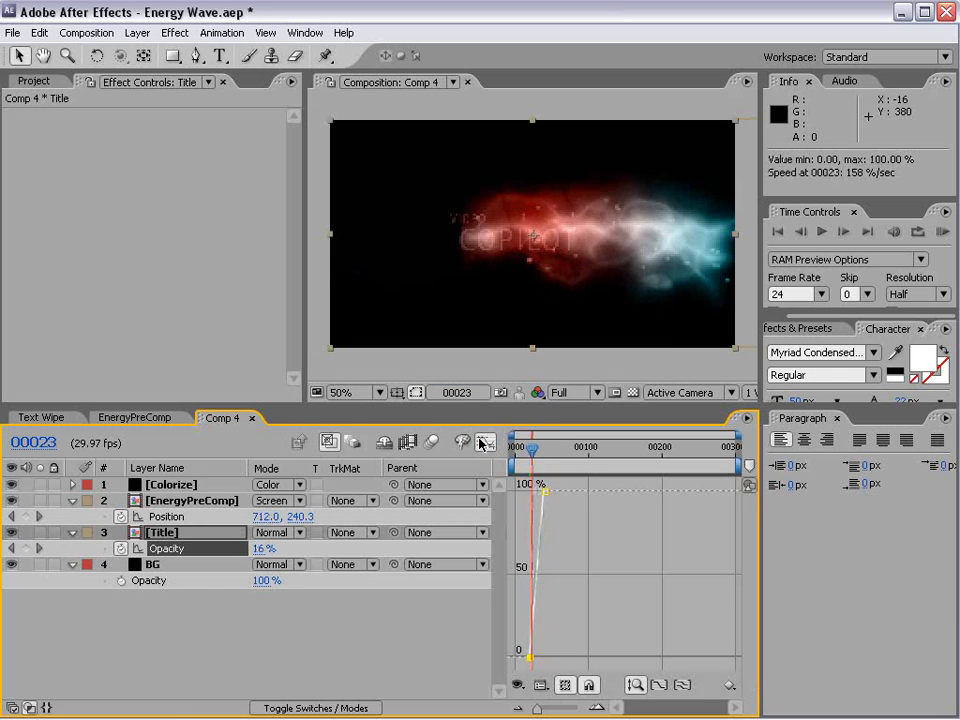
pyautogui.hotkey('shift', 'F3')
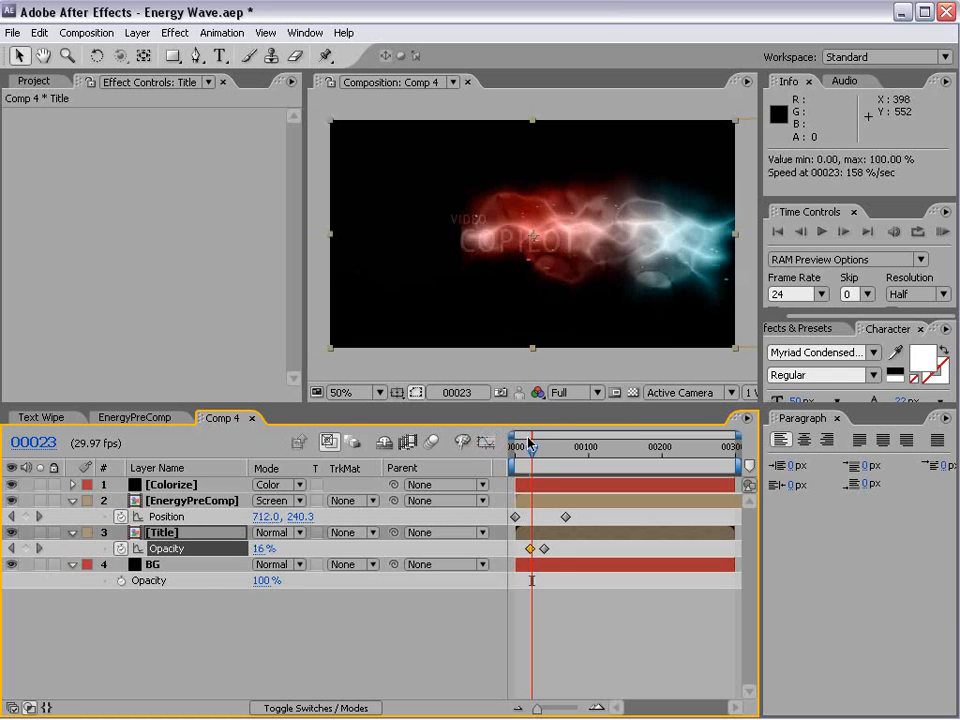
pyautogui.press('=')
pyautogui.press('space')
pyautogui.moveTo(555, 571); pyautogui.dragTo(720, 612)
pyautogui.moveTo(548, 448)
pyautogui.mouseDown()
pyautogui.moveTo(557, 450)
pyautogui.moveTo(548, 452)
pyautogui.mouseUp()
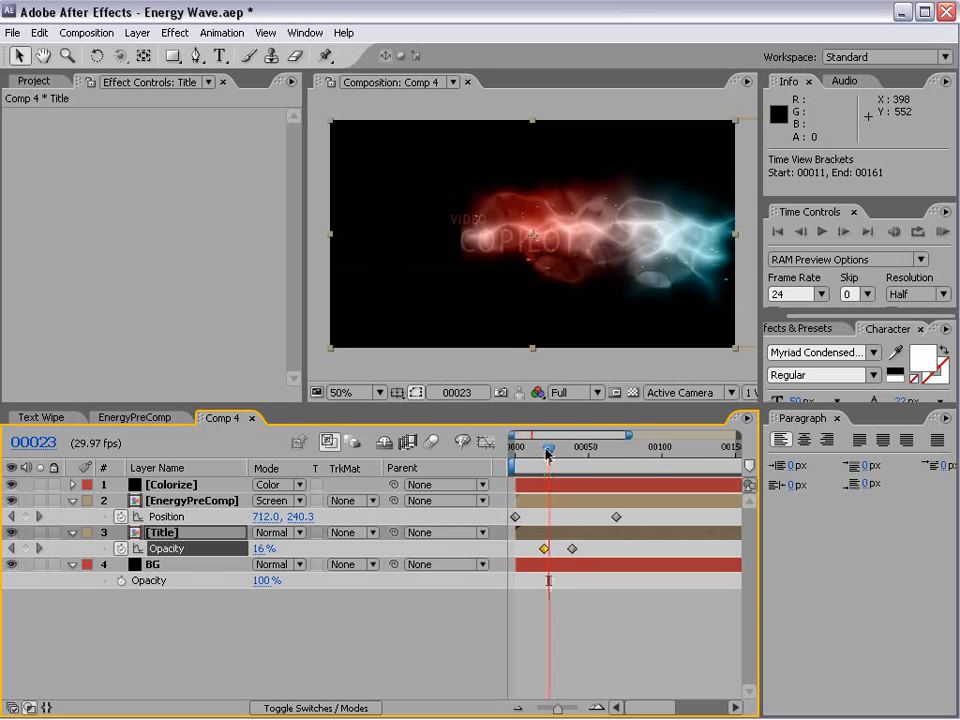
# Apply Turbulent Displace to the Title layer, solo the layer and set the effect's Size to 23.
pyautogui.click(180, 36)
pyautogui.click(358, 237)
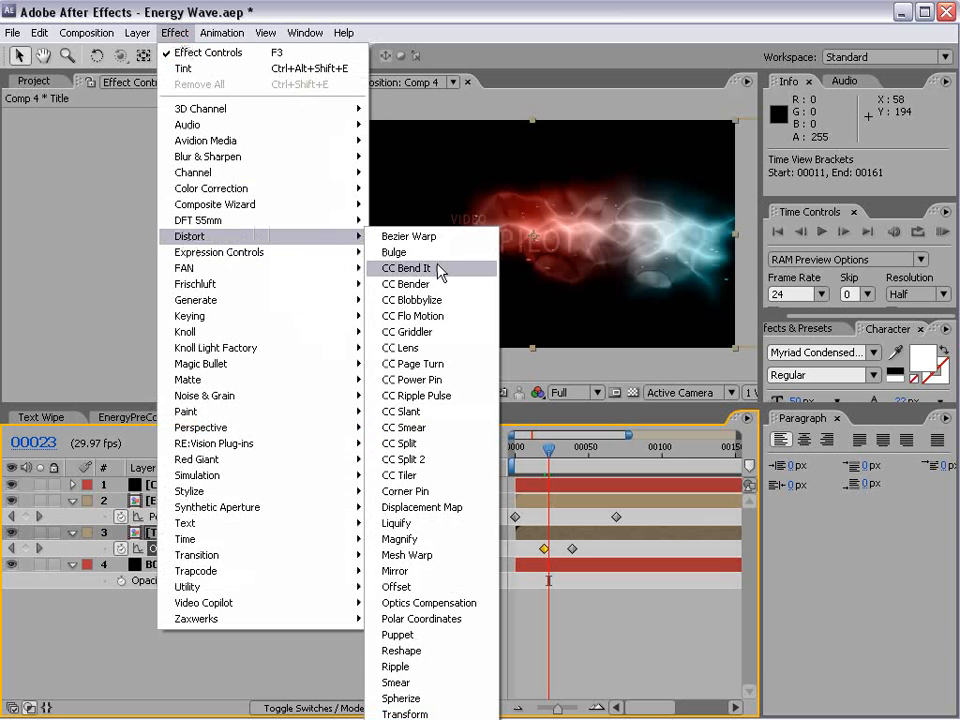
pyautogui.click(437, 712)
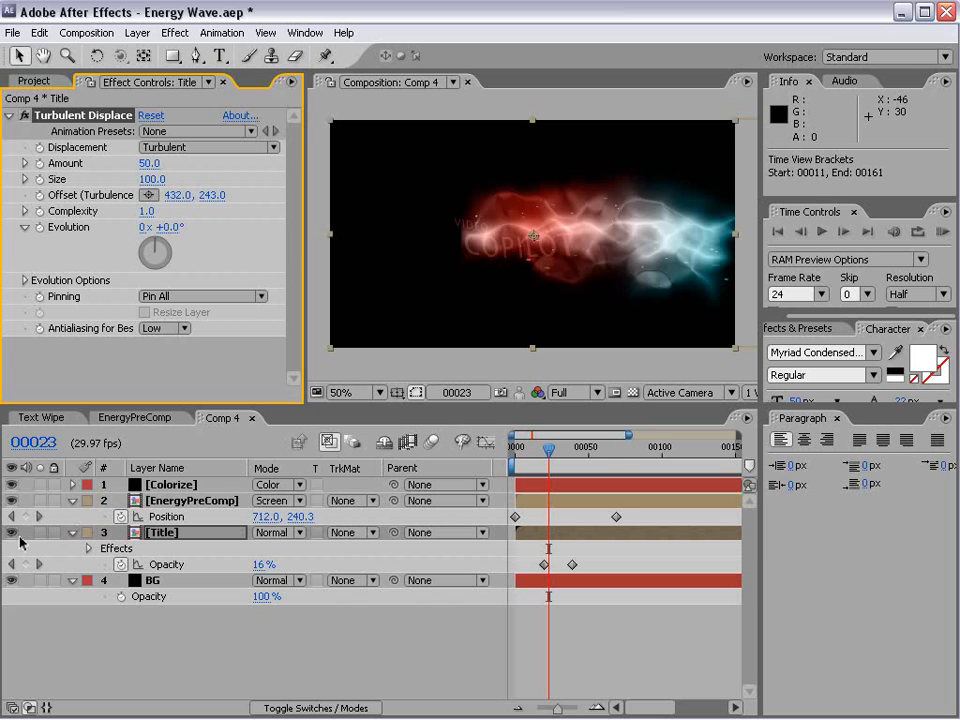
pyautogui.click(68, 384)
pyautogui.moveTo(150, 179); pyautogui.dragTo(902, 212)
# Set Turbulent Displace's Displacement to Twist and try its Evolution at about 2x +71°.
pyautogui.click(205, 147)
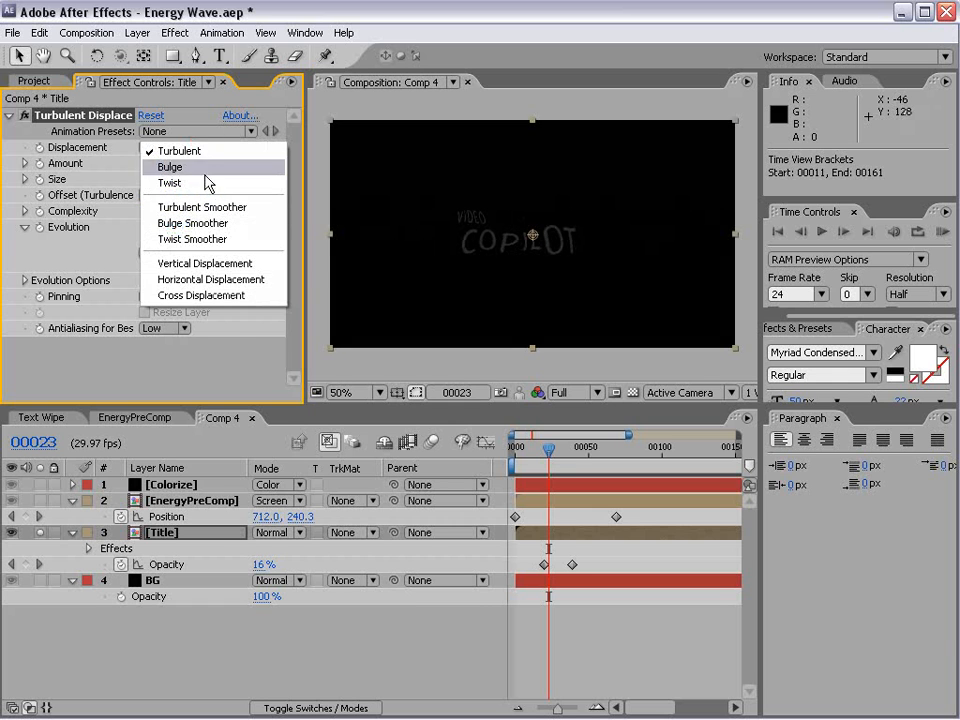
pyautogui.click(201, 183)
pyautogui.moveTo(160, 236); pyautogui.dragTo(426, 268)
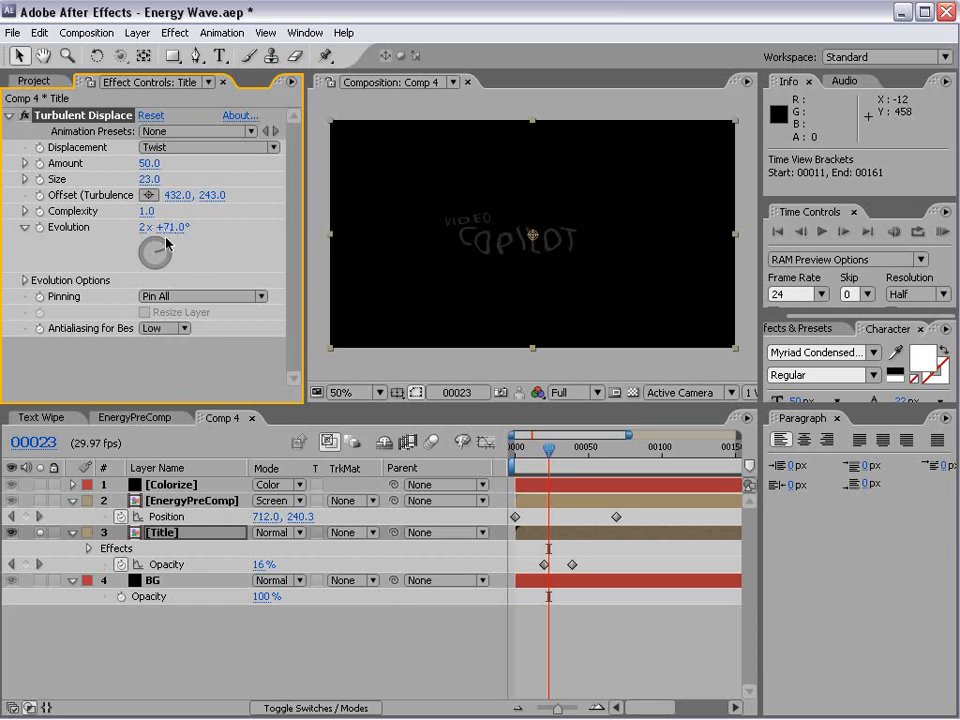
# Add the expression time*500 to Turbulent Displace's Evolution on the Title layer.
pyautogui.keyDown('alt'); pyautogui.click(40, 228); pyautogui.keyUp('alt')
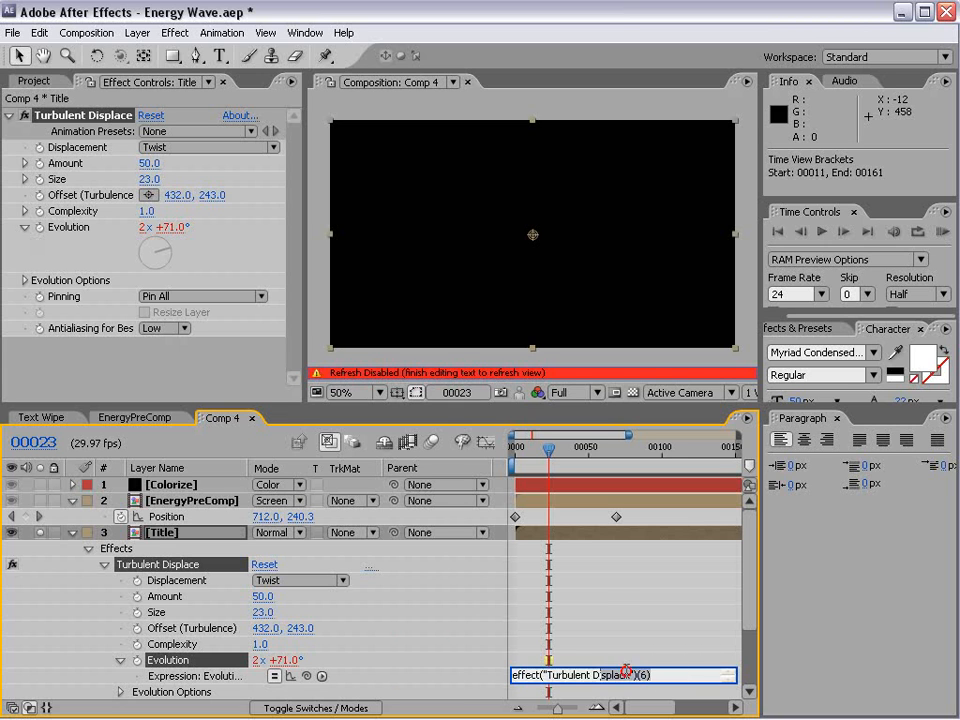
pyautogui.write('time*500')
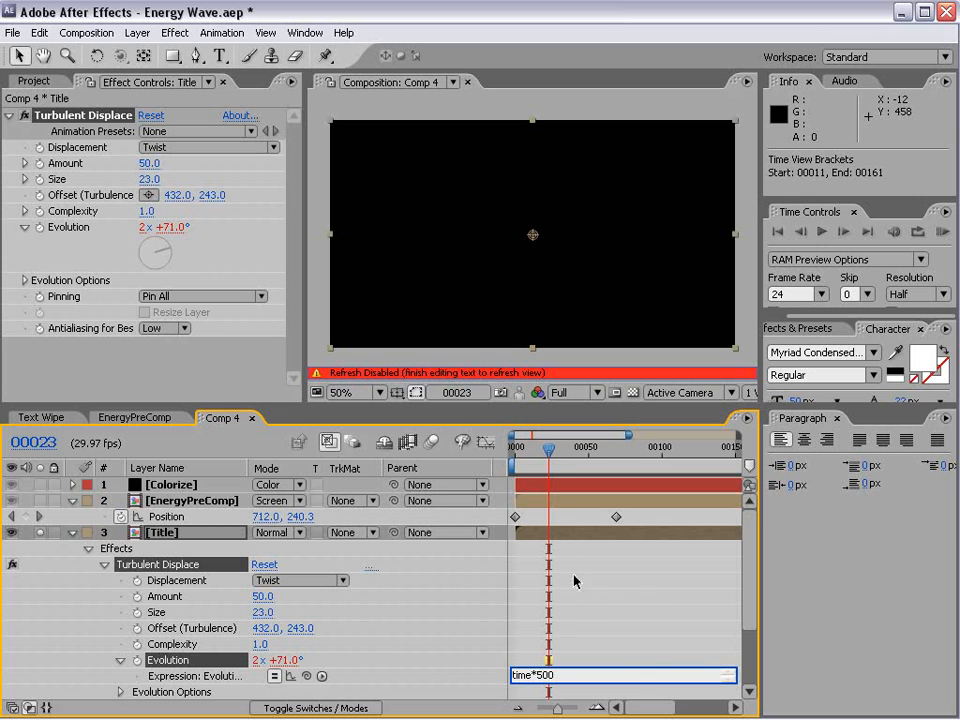
pyautogui.click(563, 660)
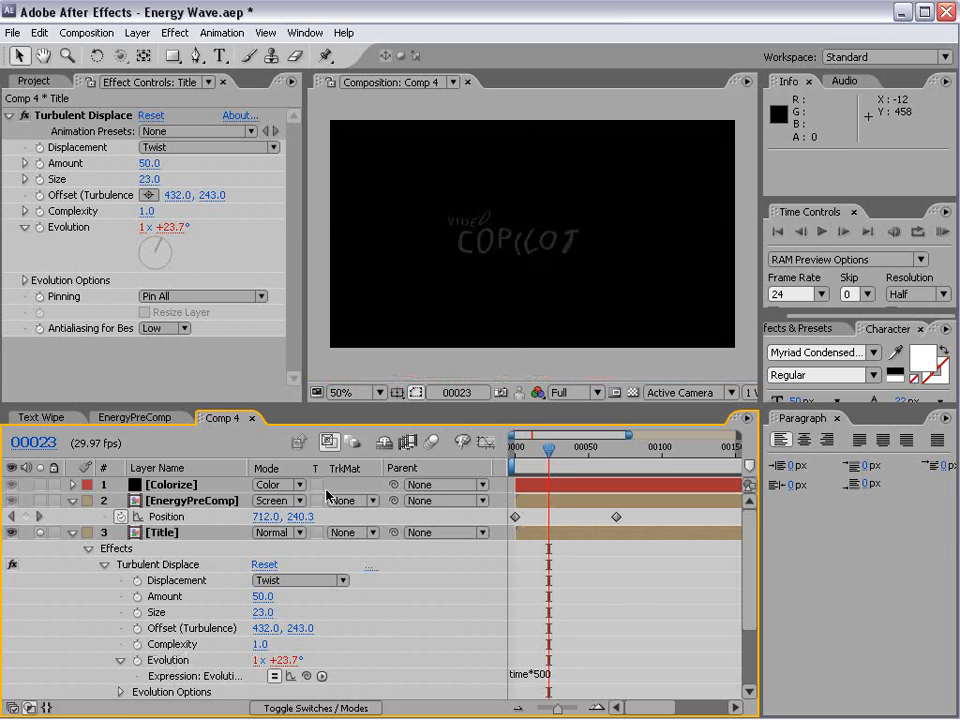
# Keyframe Turbulent Displace's Amount at 50, unsolo Title and place the keyframe at frame 40.
pyautogui.moveTo(578, 460); pyautogui.dragTo(620, 460)
pyautogui.click(39, 163)
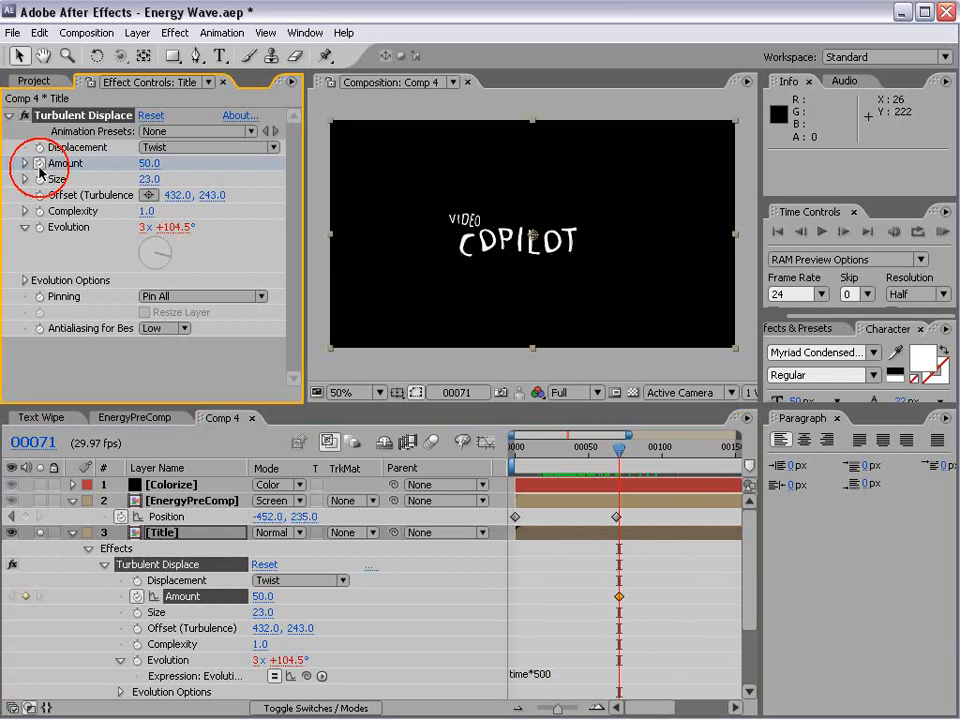
pyautogui.click(76, 548)
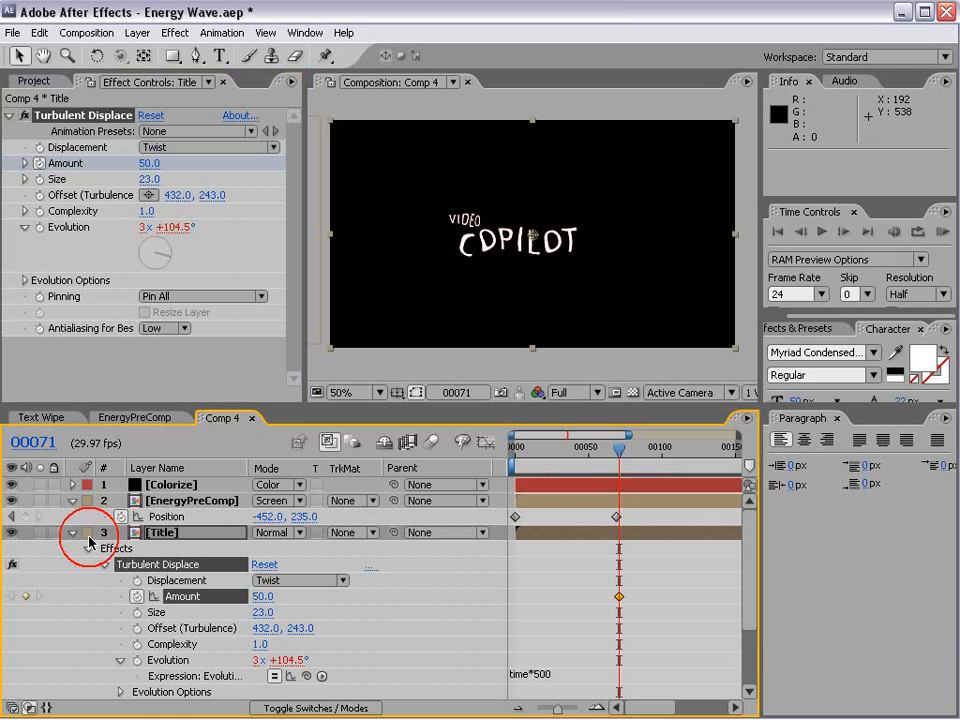
pyautogui.click(72, 537)
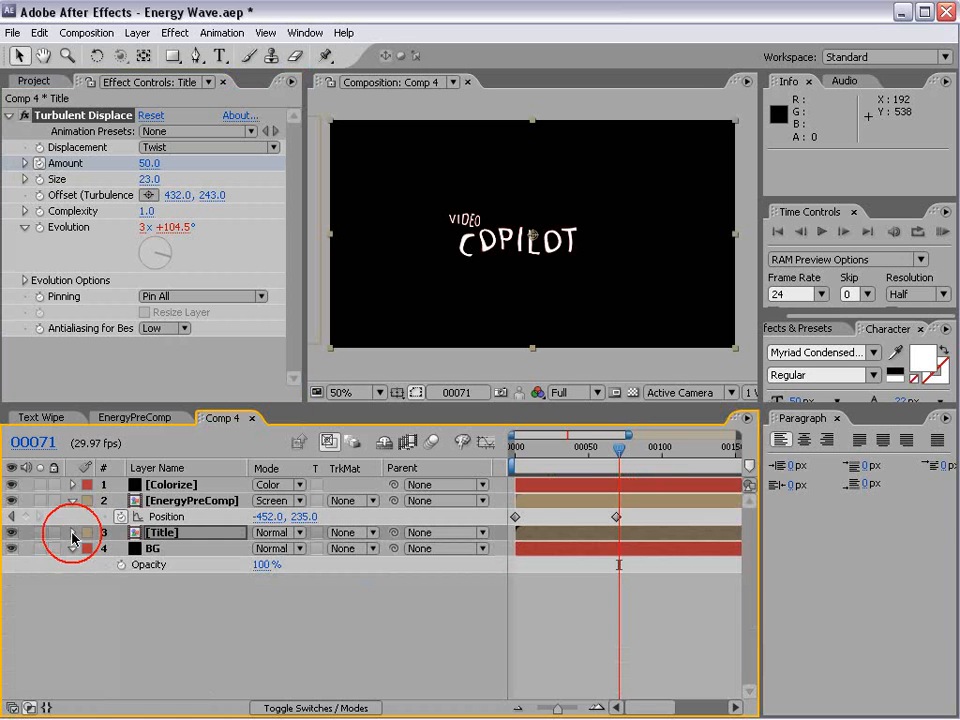
pyautogui.press('u')
pyautogui.moveTo(617, 453); pyautogui.dragTo(591, 471)
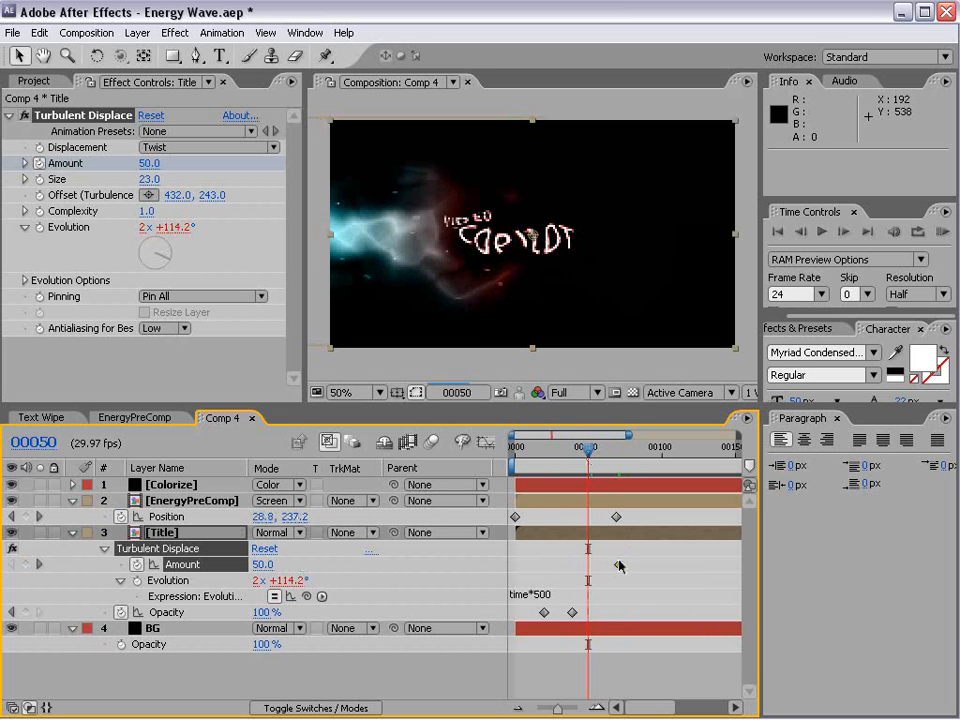
pyautogui.moveTo(619, 566); pyautogui.dragTo(576, 564)
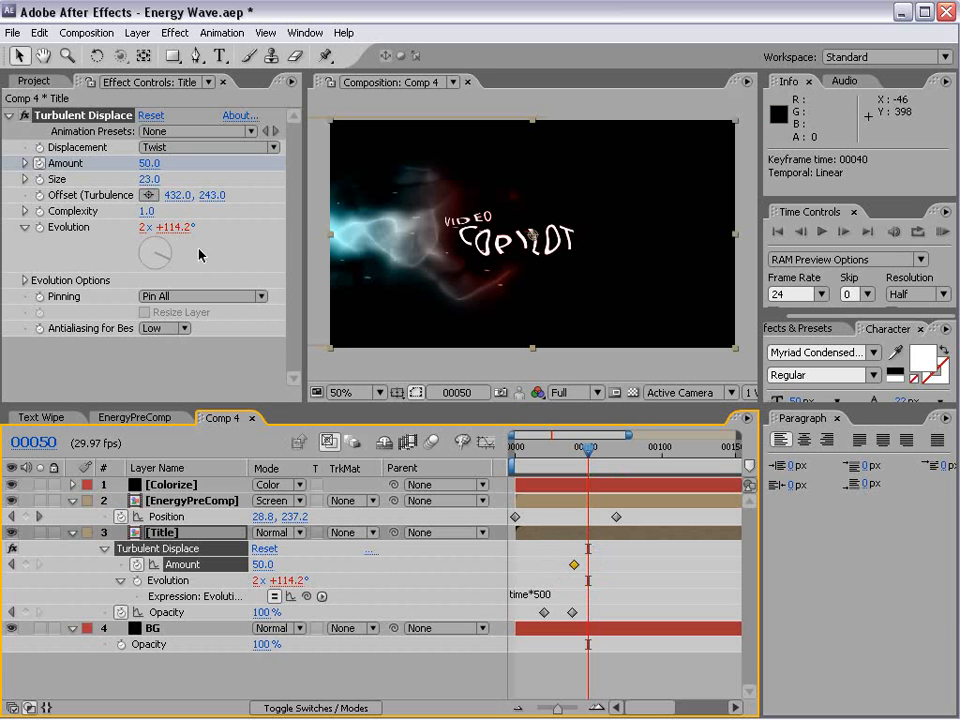
# Set Turbulent Displace's Amount to 0 at frame 50.
pyautogui.click(149, 164)
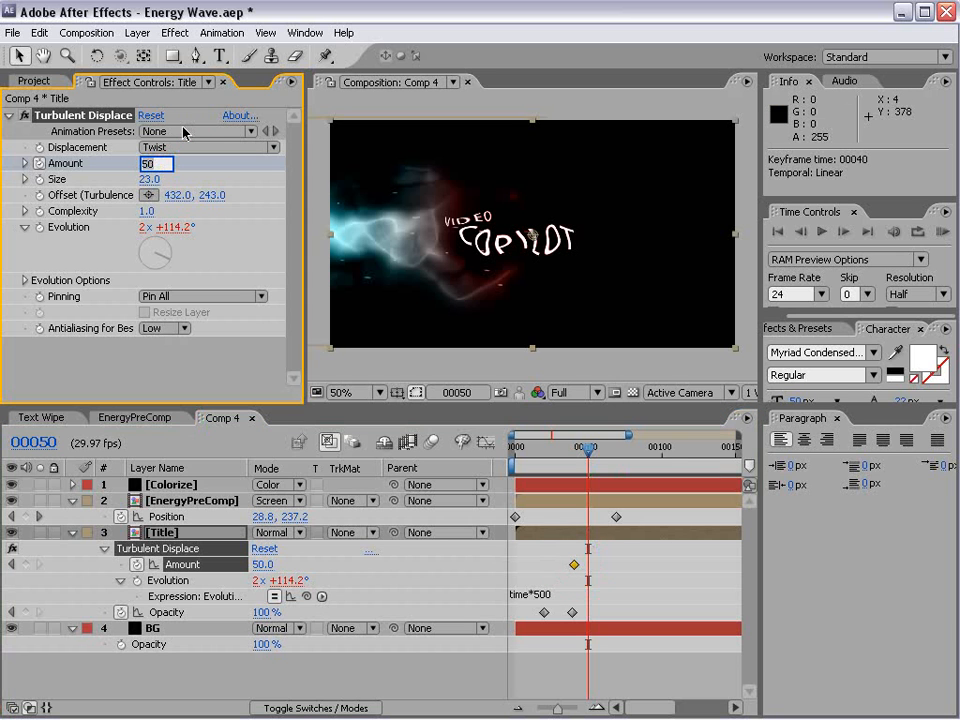
pyautogui.press('Return')
pyautogui.moveTo(594, 460)
pyautogui.mouseDown()
pyautogui.moveTo(553, 460)
pyautogui.moveTo(594, 457)
pyautogui.mouseUp()
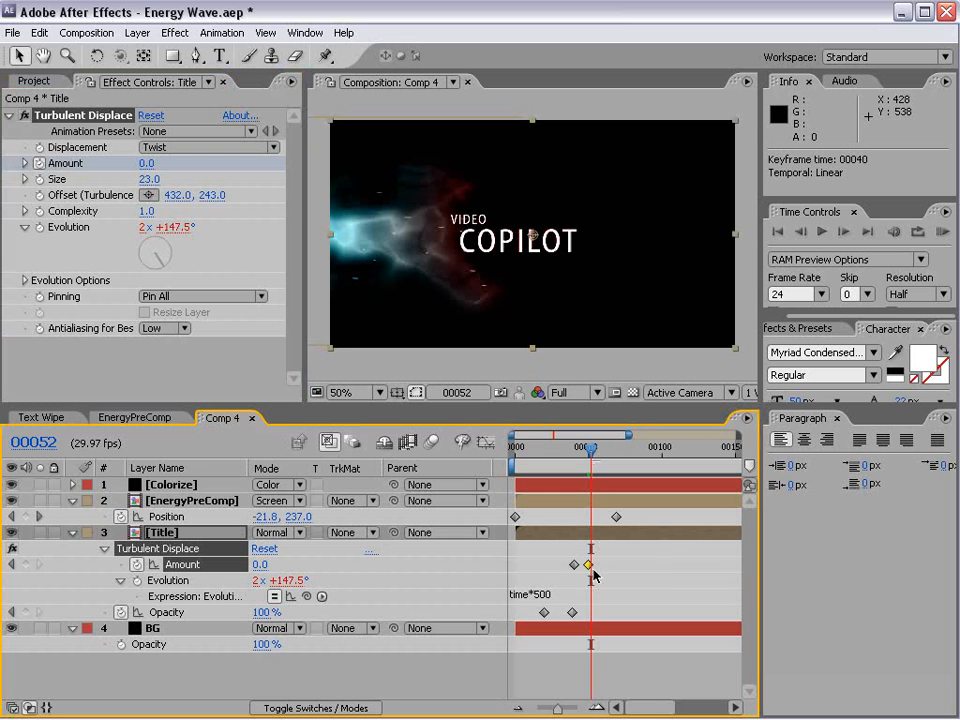
# With the final Amount keyframe at frame 52, ease it in and lengthen its incoming curve handle in the Graph Editor.
pyautogui.click(488, 445)
pyautogui.click(584, 660)
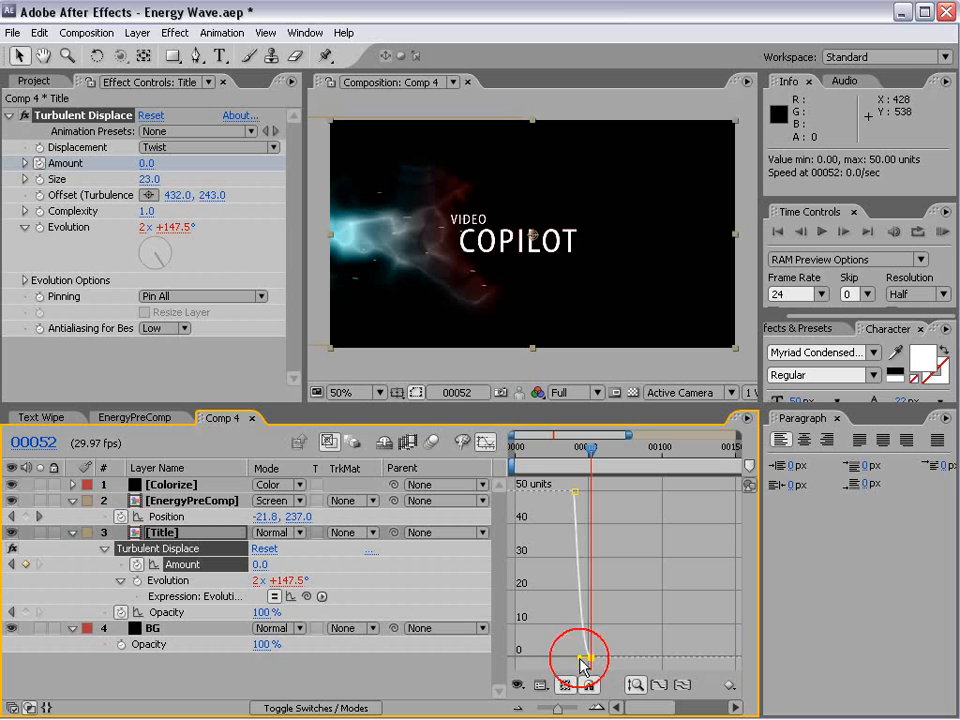
pyautogui.press('=')
pyautogui.press('=')
pyautogui.press('=')
pyautogui.press('space')
pyautogui.moveTo(579, 618); pyautogui.dragTo(651, 616)
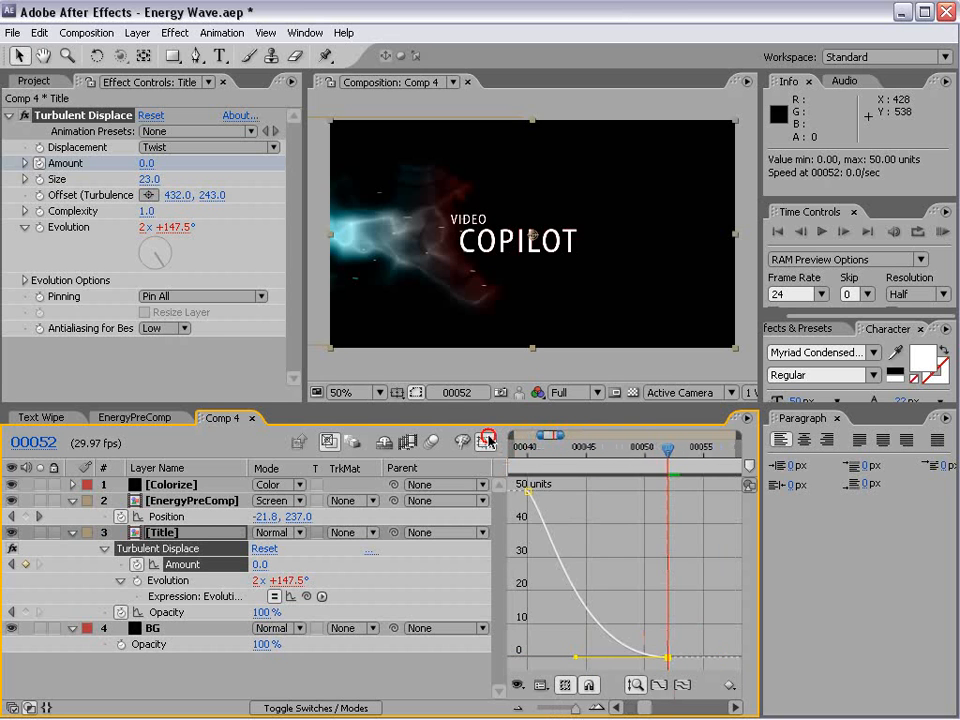
pyautogui.click(589, 658)
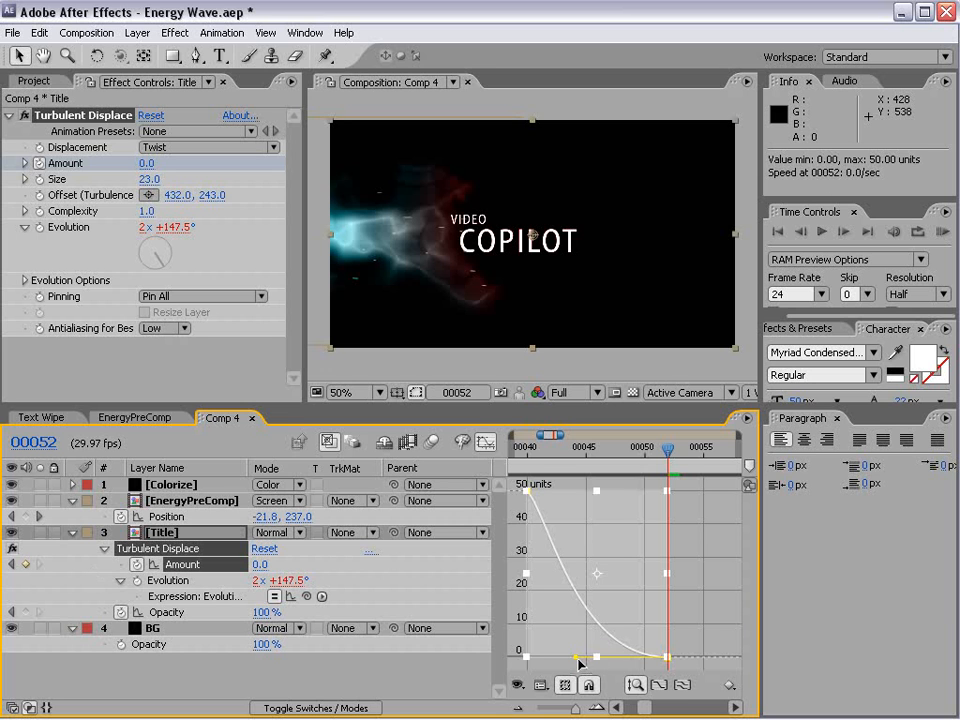
pyautogui.moveTo(576, 658); pyautogui.dragTo(565, 661)
pyautogui.moveTo(566, 459); pyautogui.dragTo(535, 486)
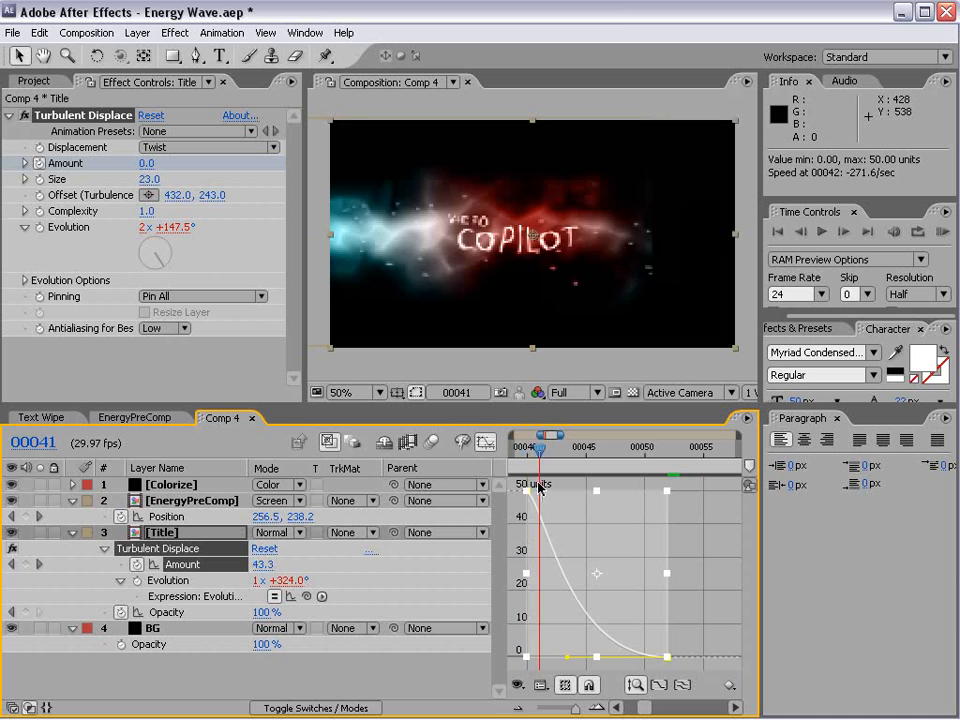
# Leave the Graph Editor, close the Paragraph panel and show Comp 4's whole duration in the timeline.
pyautogui.click(486, 442)
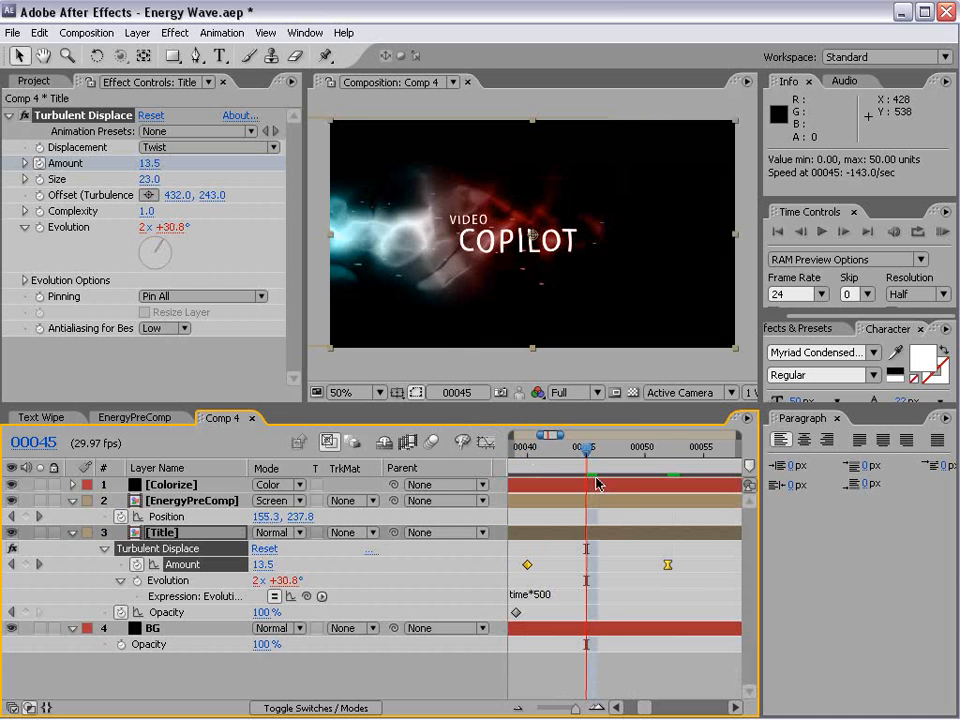
pyautogui.press('-')
pyautogui.press('-')
pyautogui.click(837, 419)
pyautogui.press('-')
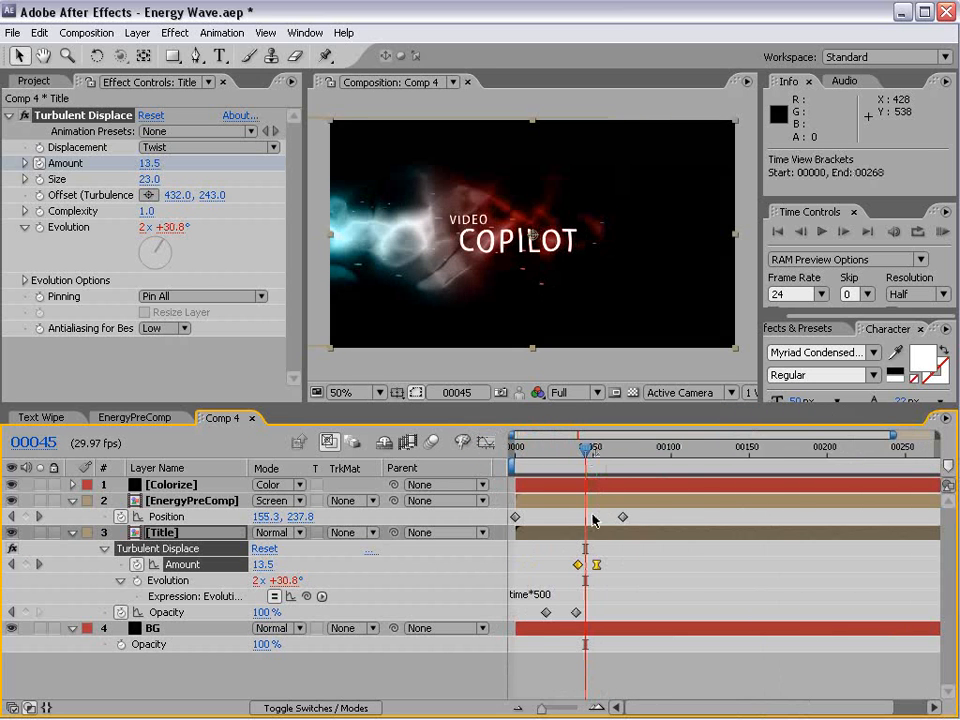
# Add a Glow effect to the Title layer and set its Glow Radius to 17.
pyautogui.click(530, 532)
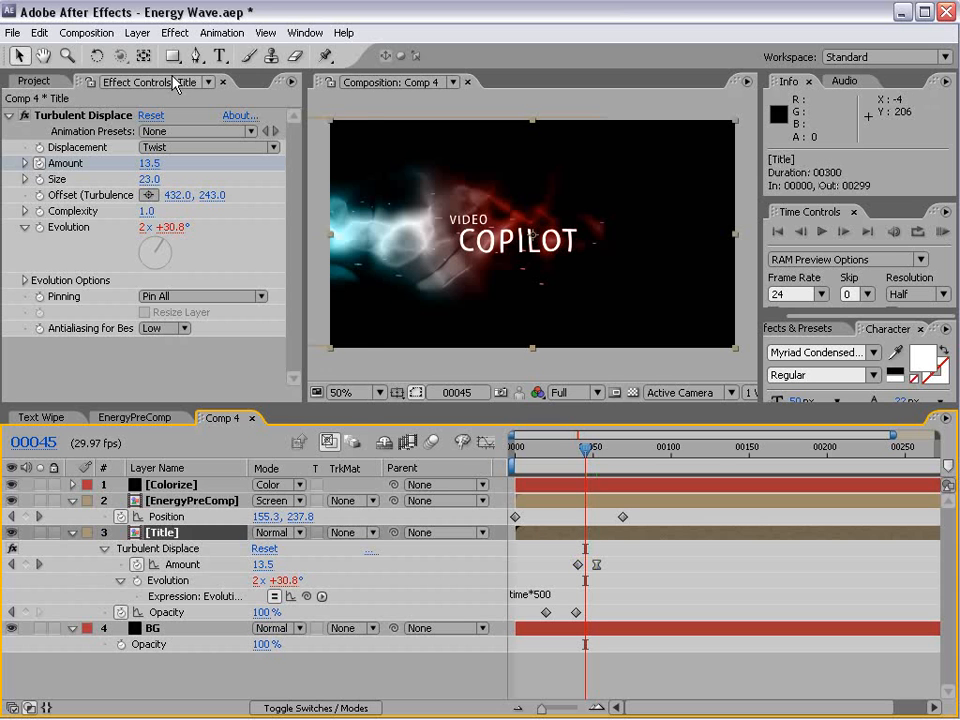
pyautogui.click(182, 30)
pyautogui.moveTo(216, 491)
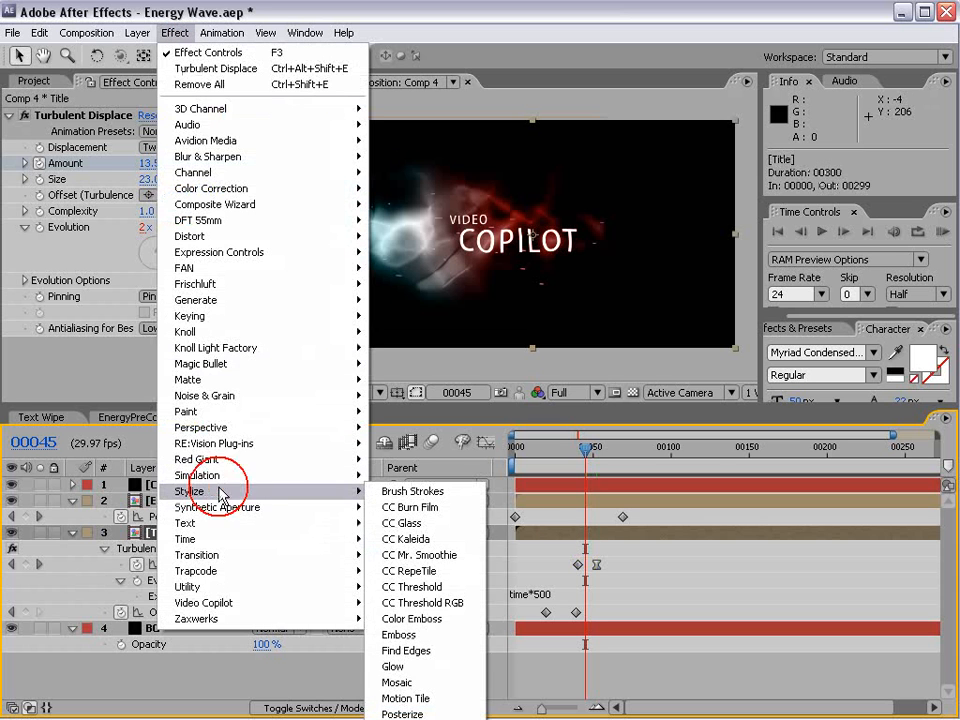
pyautogui.click(413, 666)
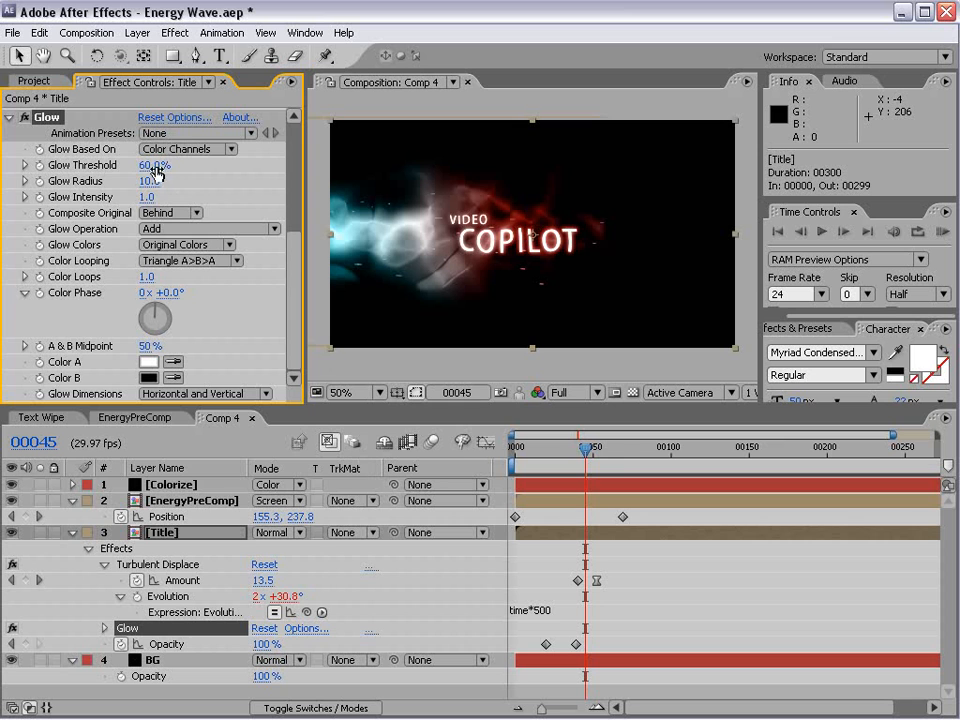
pyautogui.moveTo(153, 177); pyautogui.dragTo(160, 171)
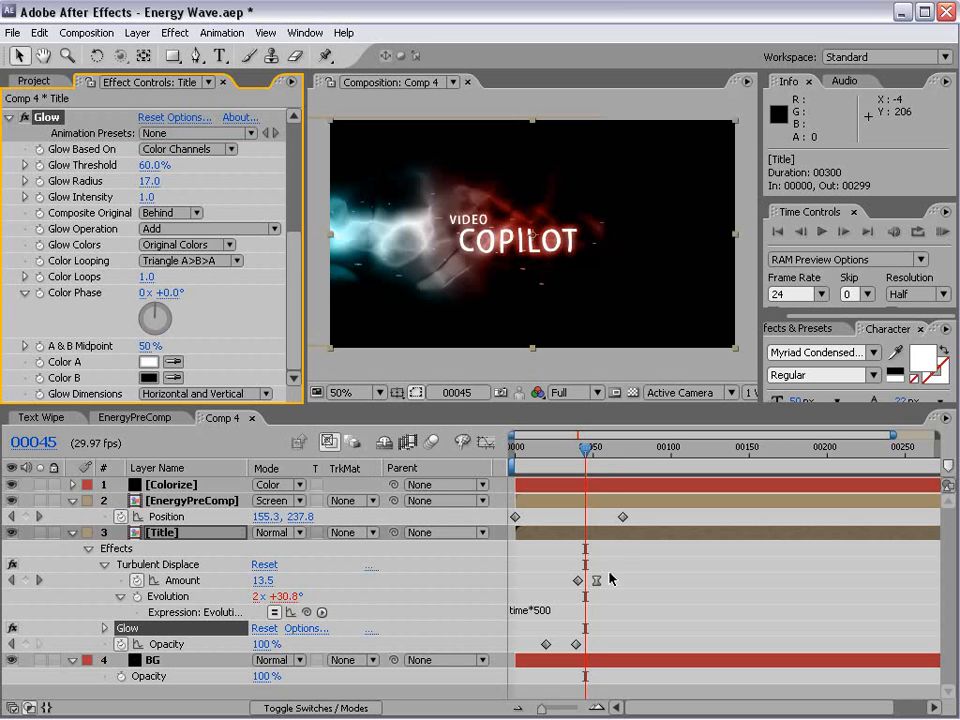
# Add Fast Blur to the Title layer and keyframe its Blurriness at 16 on frame 32.
pyautogui.moveTo(583, 462); pyautogui.dragTo(564, 460)
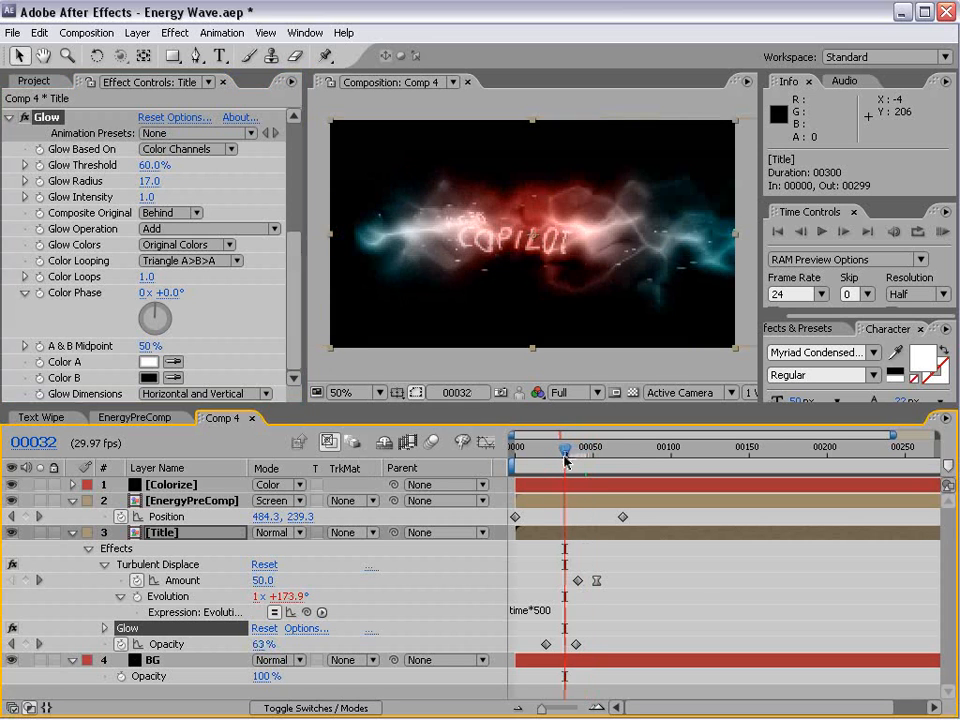
pyautogui.click(175, 32)
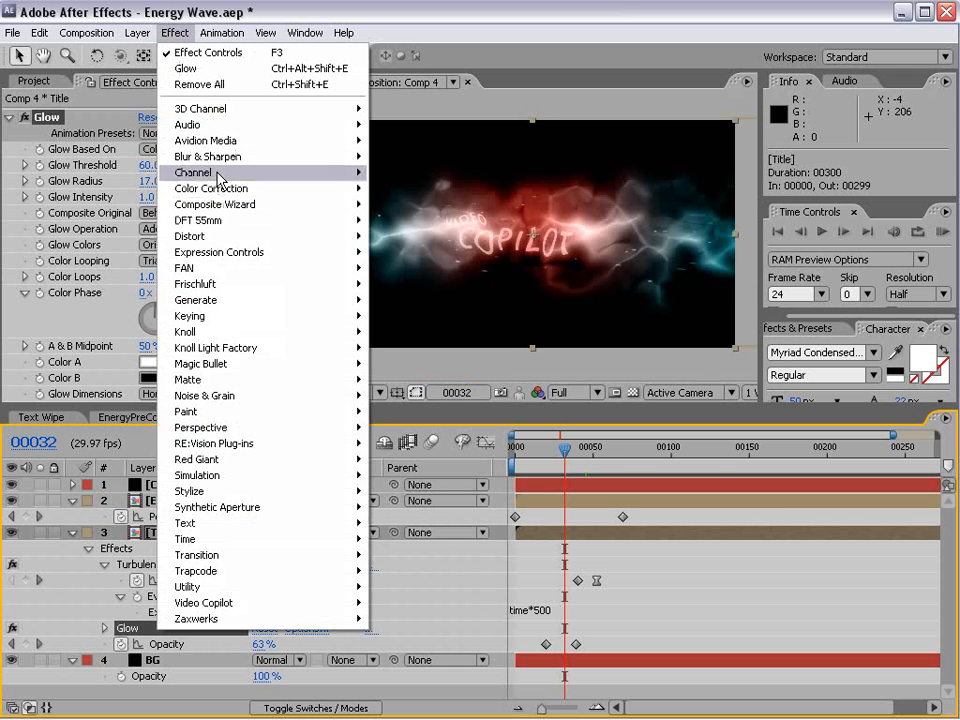
pyautogui.click(410, 270)
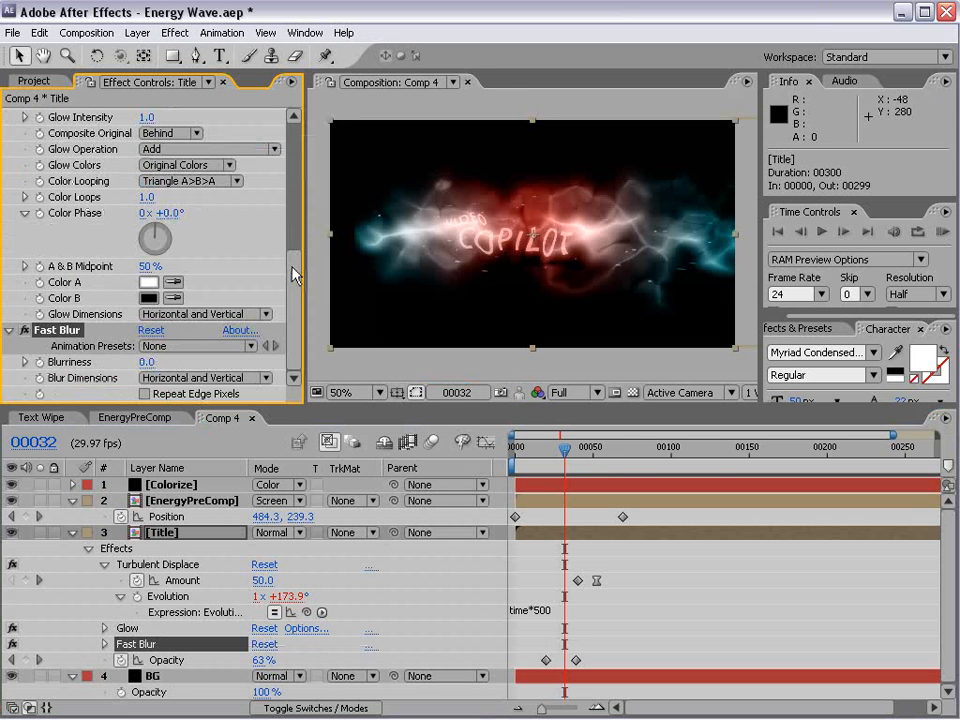
pyautogui.moveTo(146, 362); pyautogui.dragTo(157, 359)
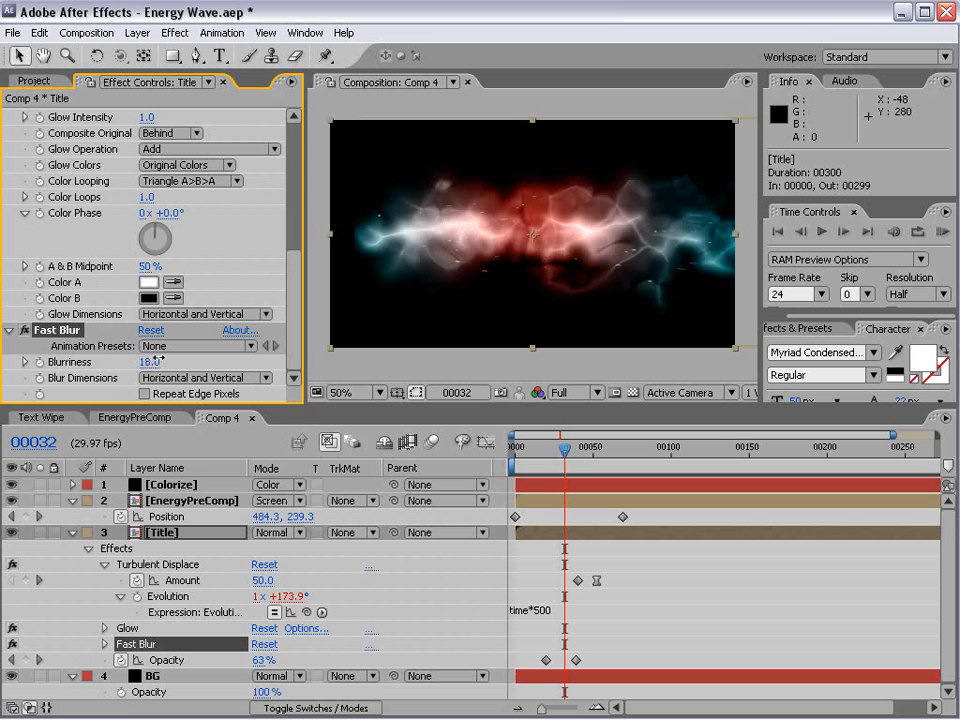
pyautogui.click(39, 363)
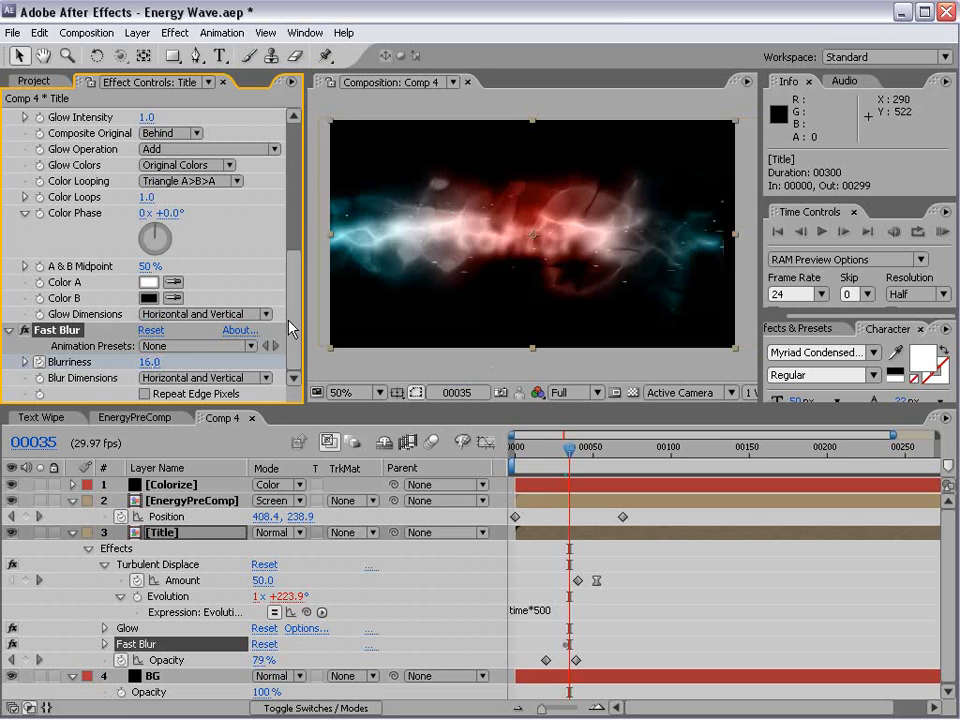
# Set Fast Blur's Blurriness to 0 at frame 37 and reveal the Title layer's animated properties.
pyautogui.click(145, 362)
pyautogui.write('0')
pyautogui.press('Return')
pyautogui.press('u')
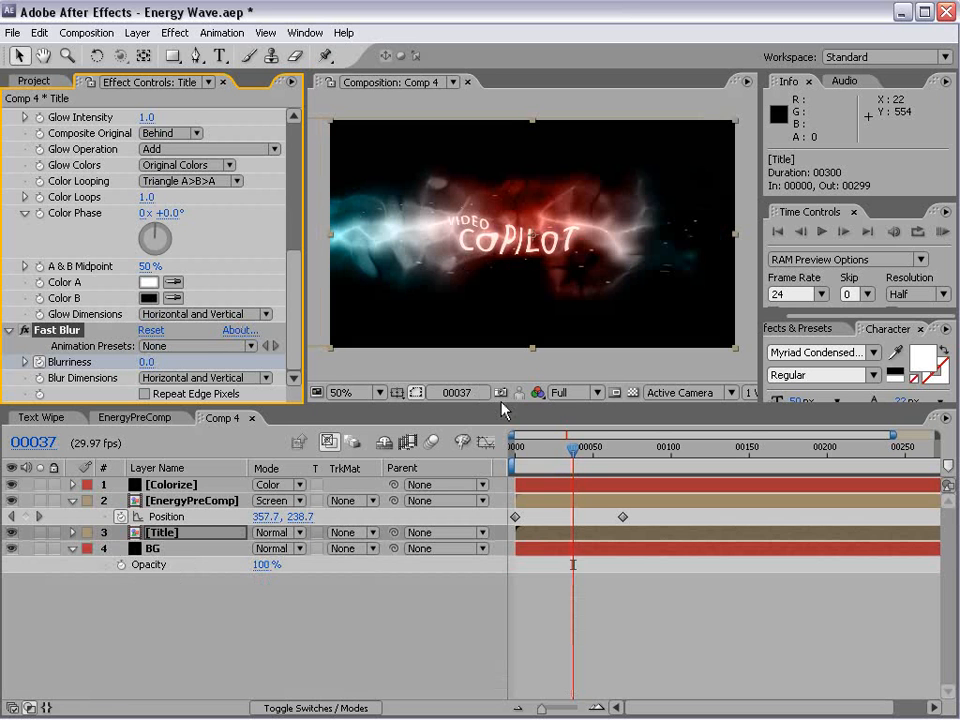
pyautogui.press('u')
# Examine the timing of Title's blur, distortion and opacity keyframes by scrubbing from frame 37 to 43.
pyautogui.press('=')
pyautogui.press('=')
pyautogui.press('space')
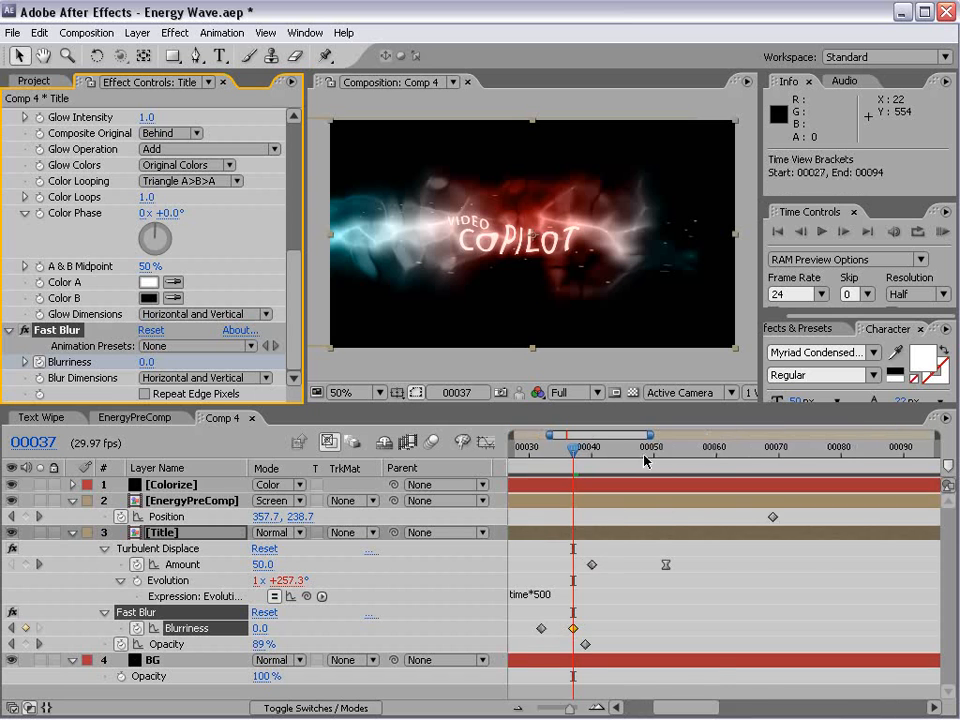
pyautogui.moveTo(579, 570); pyautogui.dragTo(724, 564)
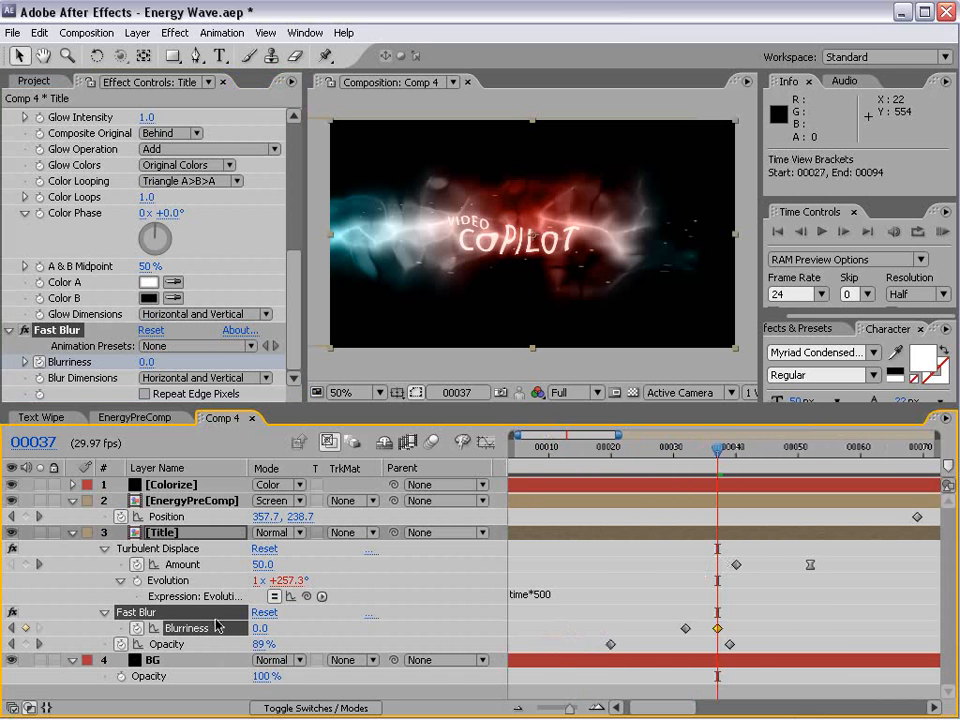
pyautogui.moveTo(715, 468); pyautogui.dragTo(752, 528)
pyautogui.press('-')
pyautogui.press('-')
pyautogui.press('-')
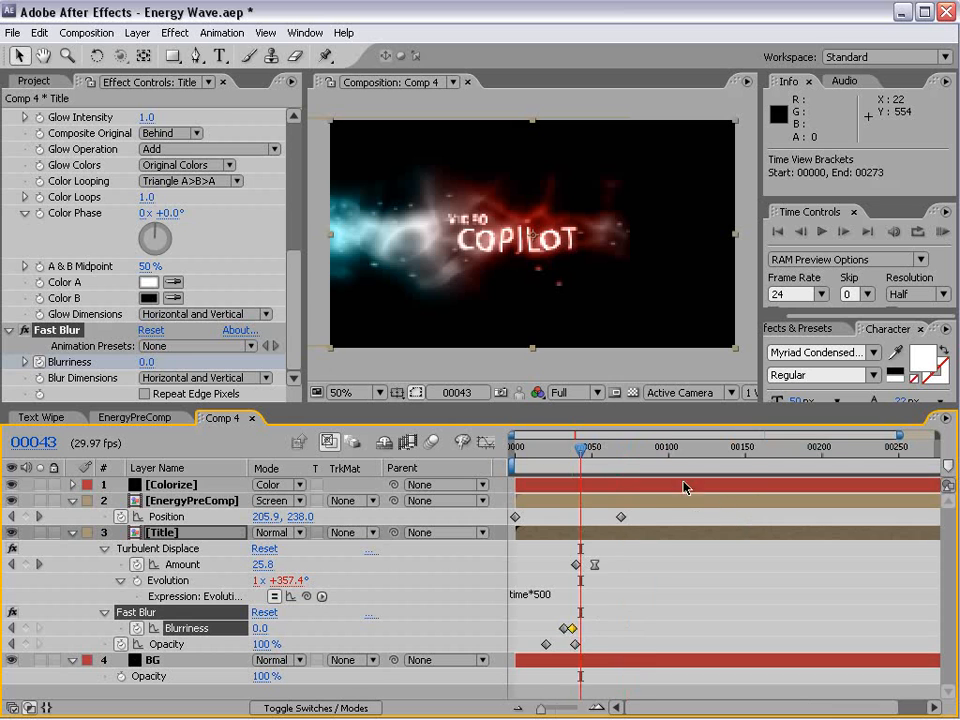
# Collapse the layers, show the safe-margin guides, shift Title horizontally to about 468, 243 and RAM preview the composition.
pyautogui.click(72, 501)
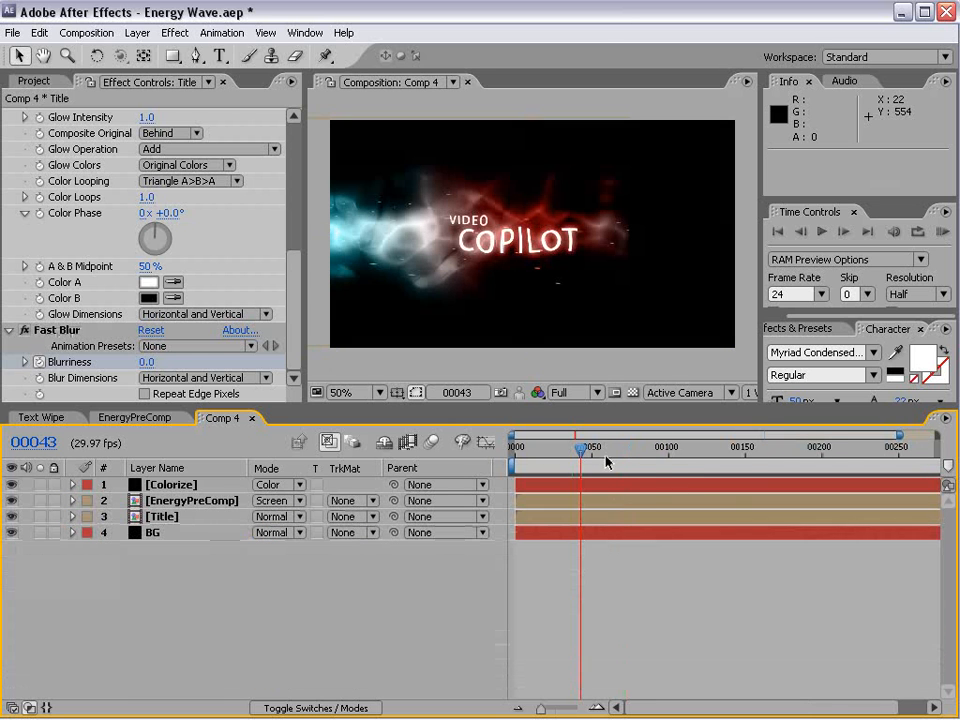
pyautogui.moveTo(604, 455); pyautogui.dragTo(573, 465)
pyautogui.press("'")
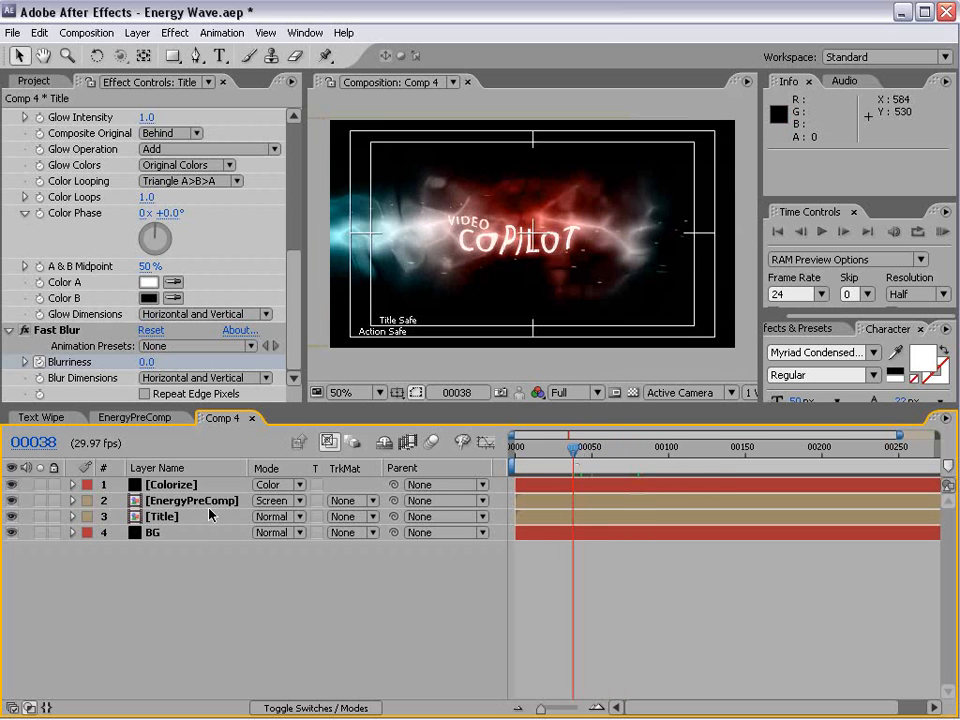
pyautogui.click(170, 516)
pyautogui.moveTo(529, 245); pyautogui.dragTo(552, 245)
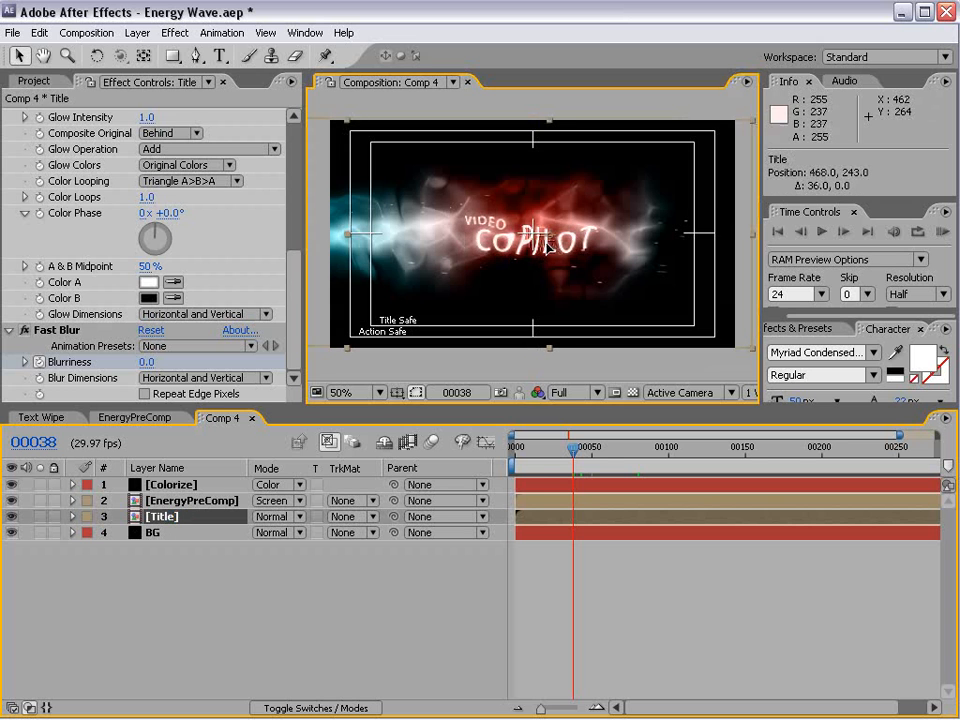
pyautogui.click(596, 443)
pyautogui.press('KP_0')
# Switch to Firefox, search the Video Copilot blog for "energy" and look through the Dark Energy and Electric Energy posts.
pyautogui.hotkey('alt', 'Tab')
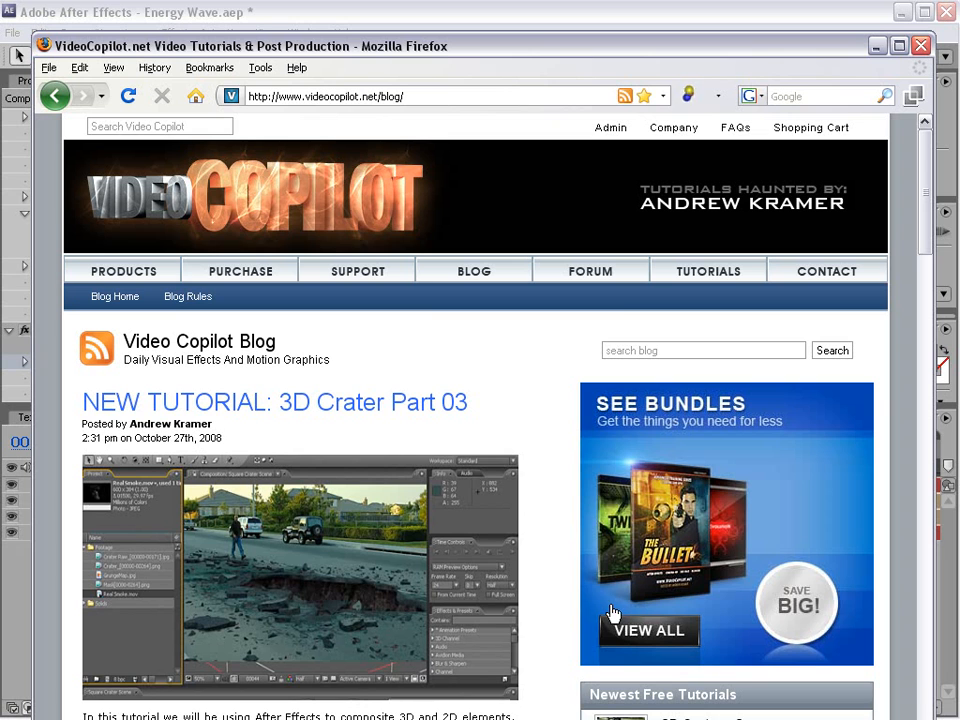
pyautogui.click(648, 344)
pyautogui.write('ener')
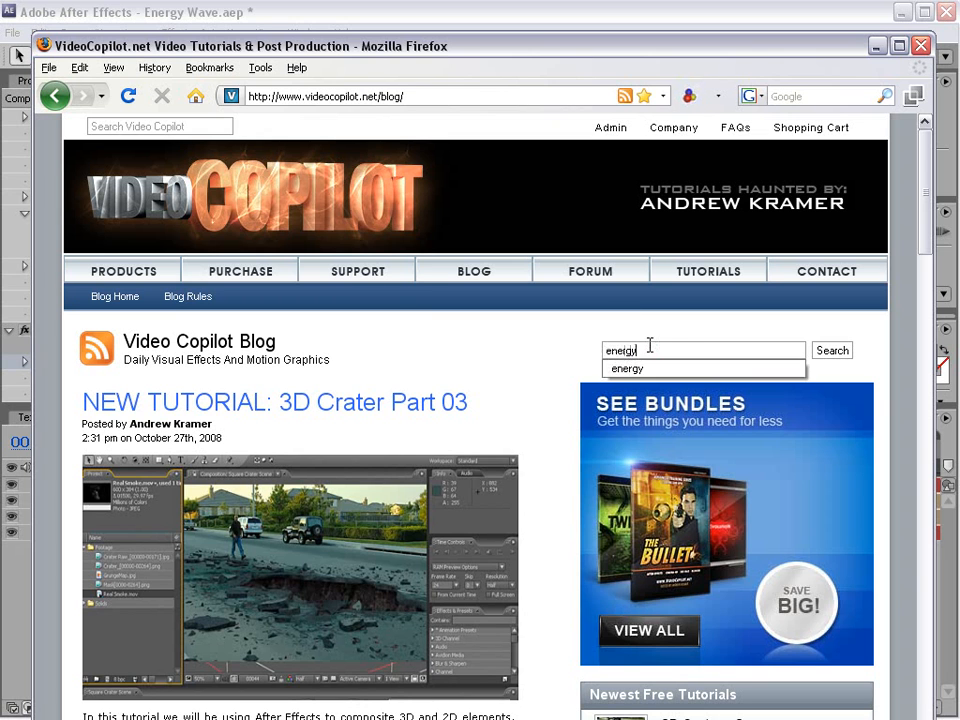
pyautogui.write('gy')
pyautogui.press('Return')
pyautogui.scroll(-5, 362, 402)
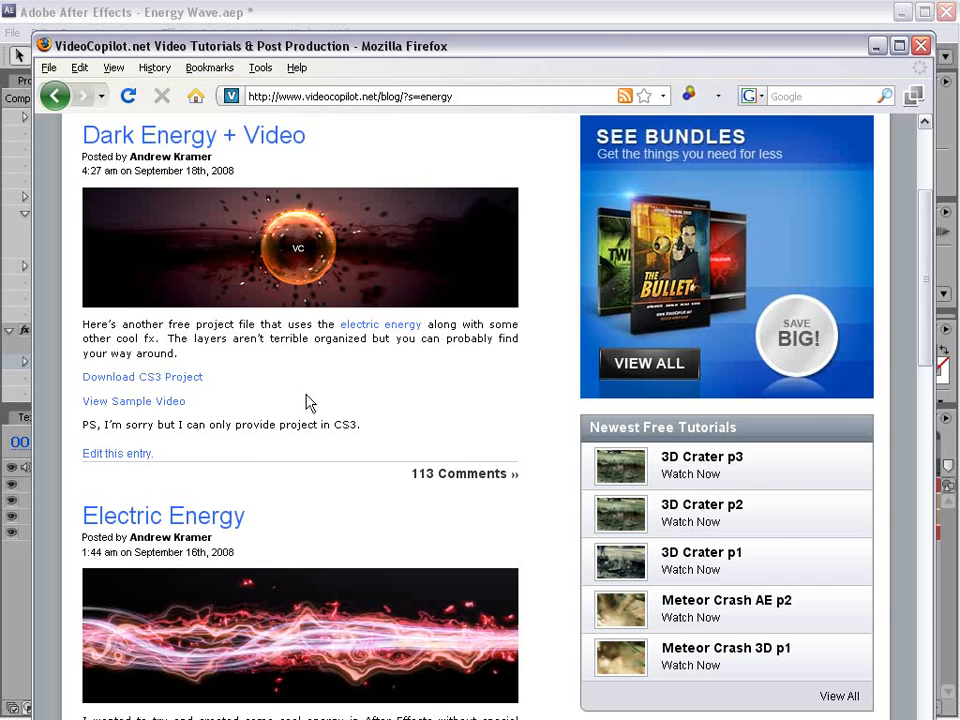
pyautogui.scroll(-3, 318, 402)
pyautogui.scroll(4, 328, 401)
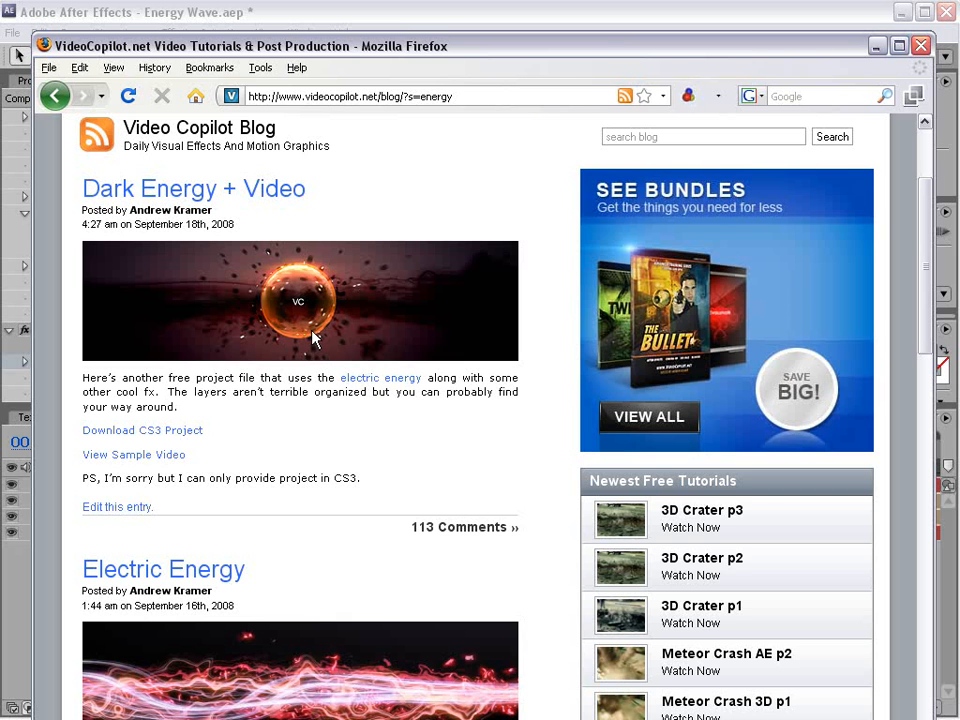
# Switch back to After Effects and move to frame 35 of Comp 4.
pyautogui.click(317, 17)
pyautogui.click(607, 450)
pyautogui.moveTo(607, 453); pyautogui.dragTo(569, 467)
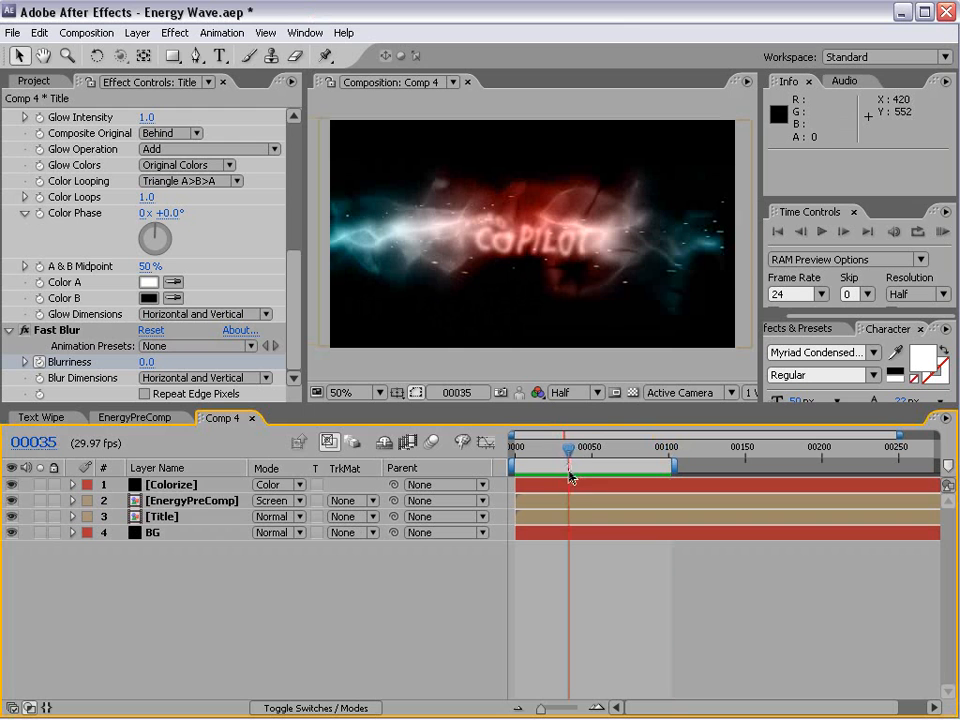
# Create an 864 x 486 px solid layer in orange (RGB 240, 133, 47).
pyautogui.click(137, 33)
pyautogui.moveTo(143, 52)
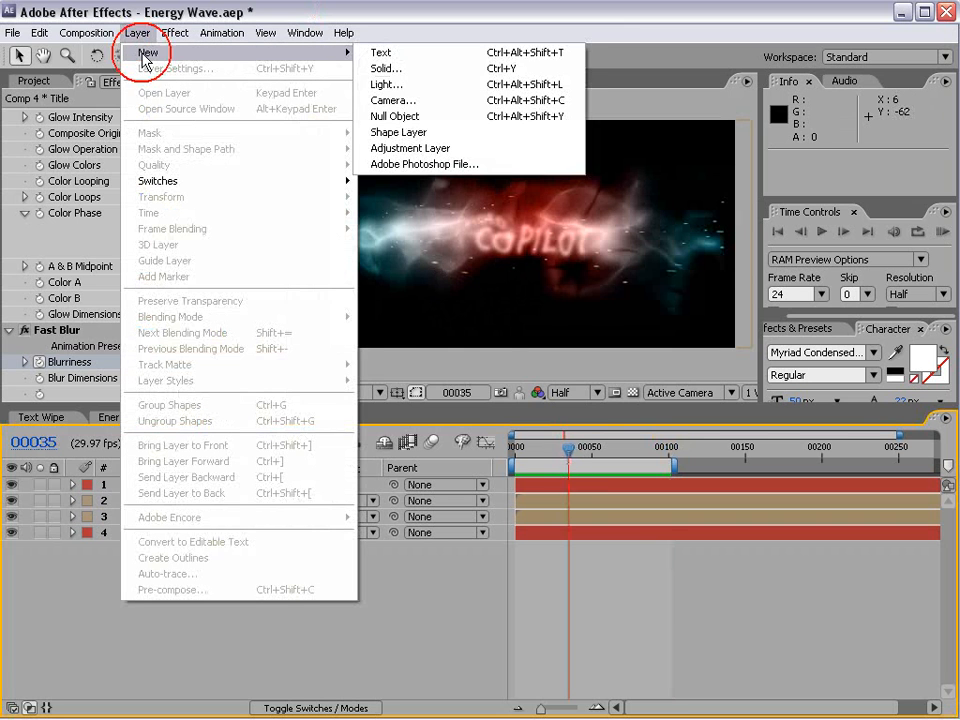
pyautogui.click(380, 70)
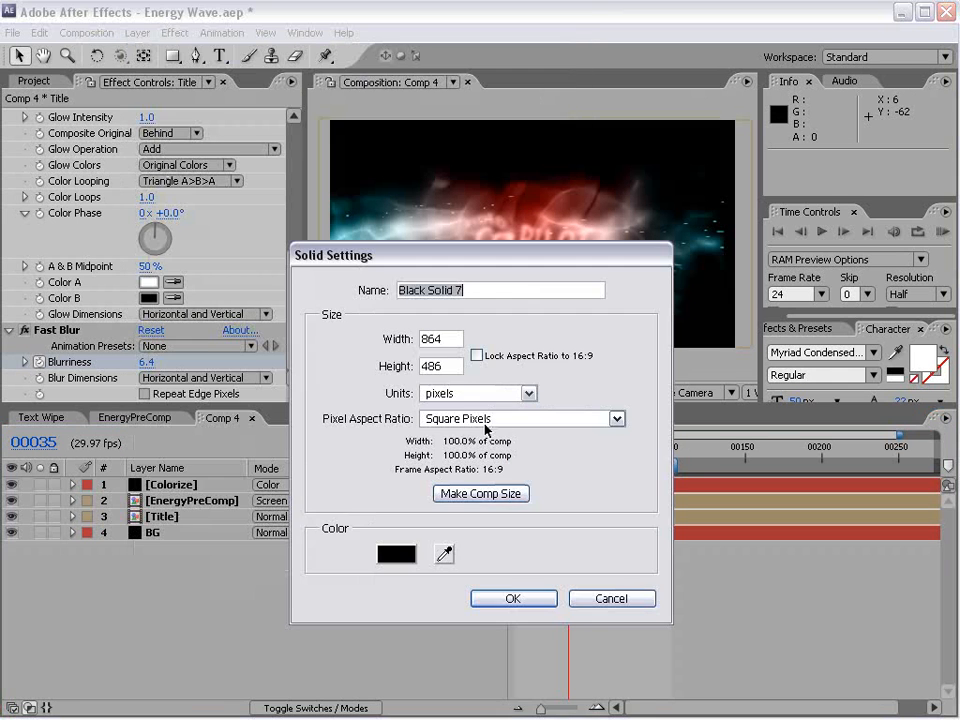
pyautogui.click(397, 556)
pyautogui.click(454, 443)
pyautogui.click(432, 422)
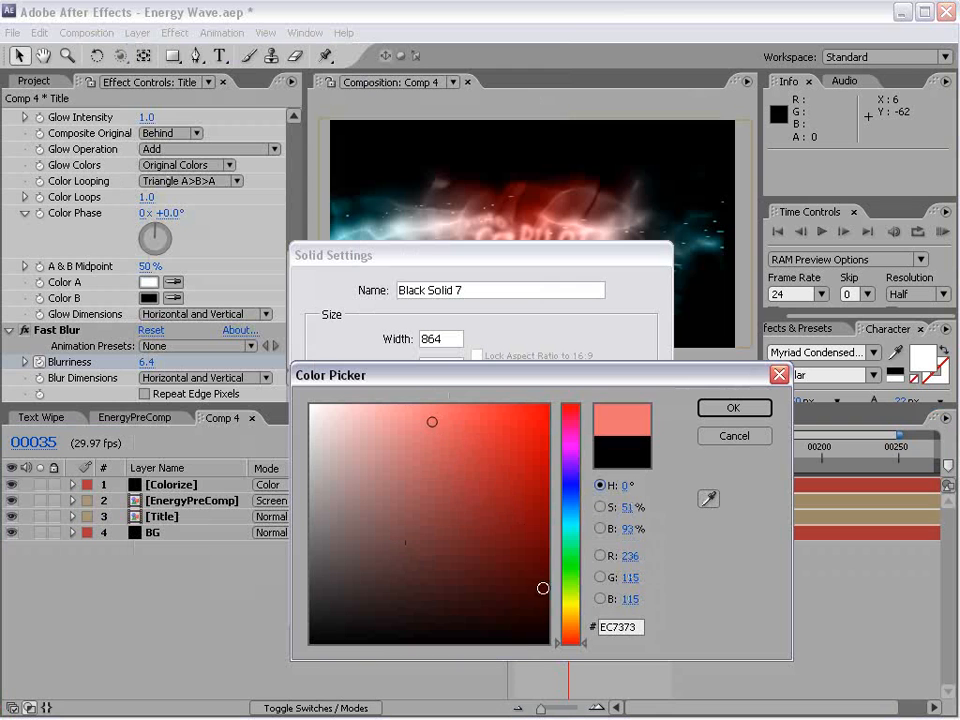
pyautogui.moveTo(573, 640); pyautogui.dragTo(572, 627)
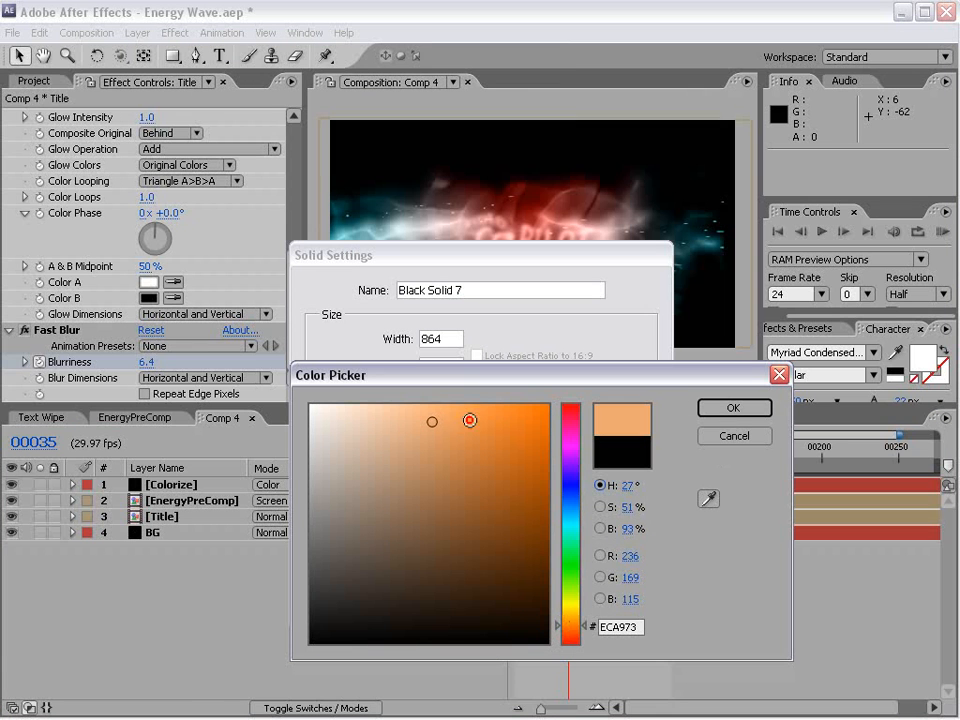
pyautogui.click(503, 414)
pyautogui.click(738, 409)
pyautogui.click(497, 597)
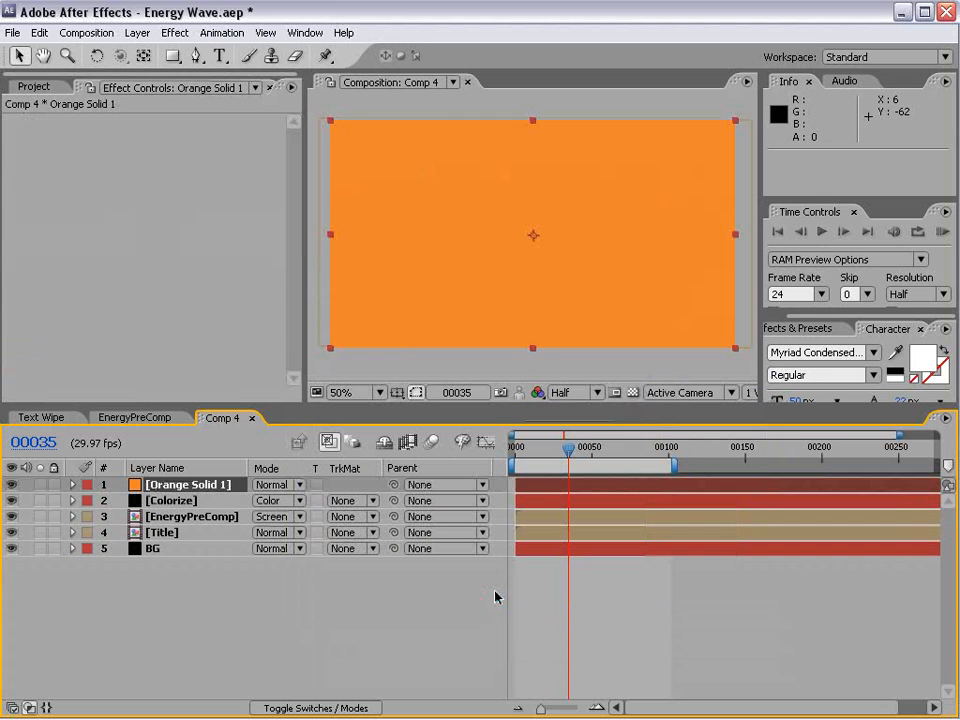
# Draw a circular mask on the orange solid, centred in the frame and just under half its height.
pyautogui.moveTo(172, 56); pyautogui.dragTo(235, 96)
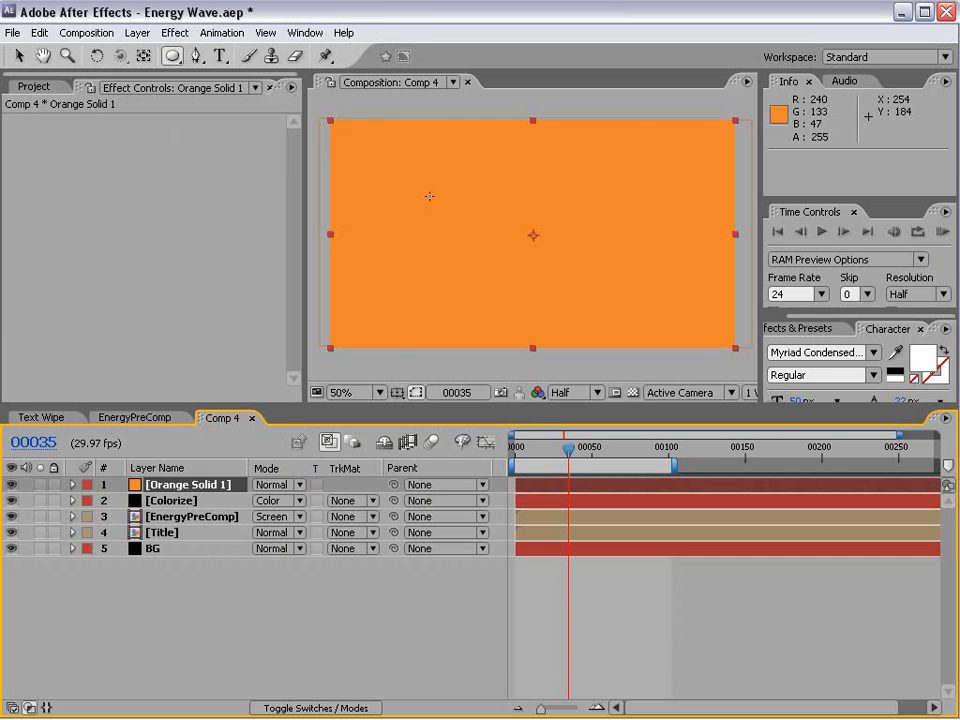
pyautogui.moveTo(533, 235); pyautogui.dragTo(586, 288)
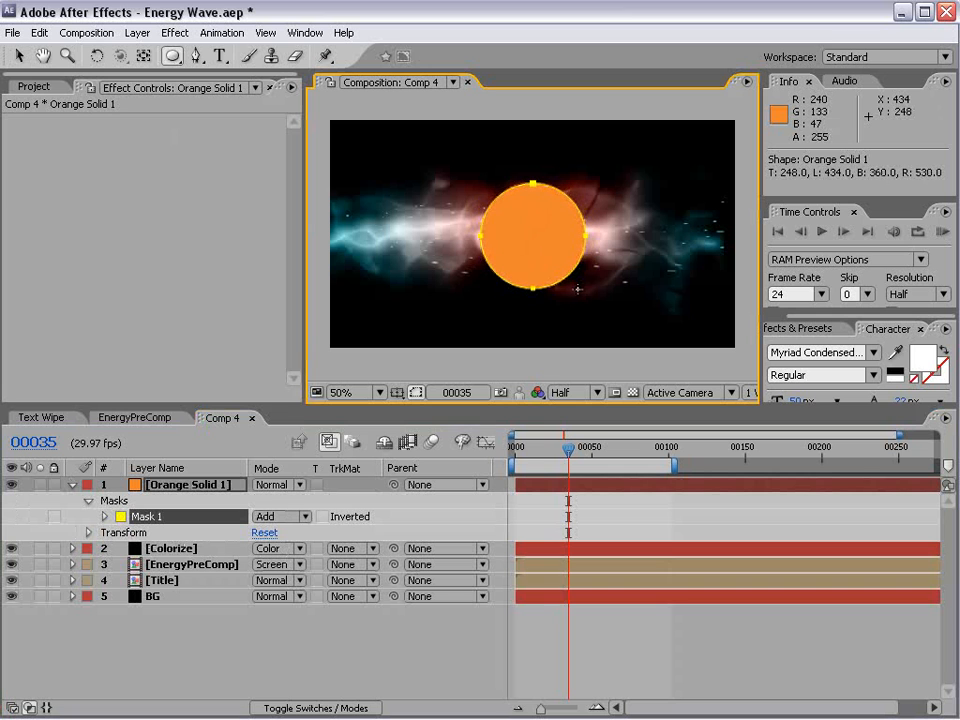
pyautogui.click(184, 487)
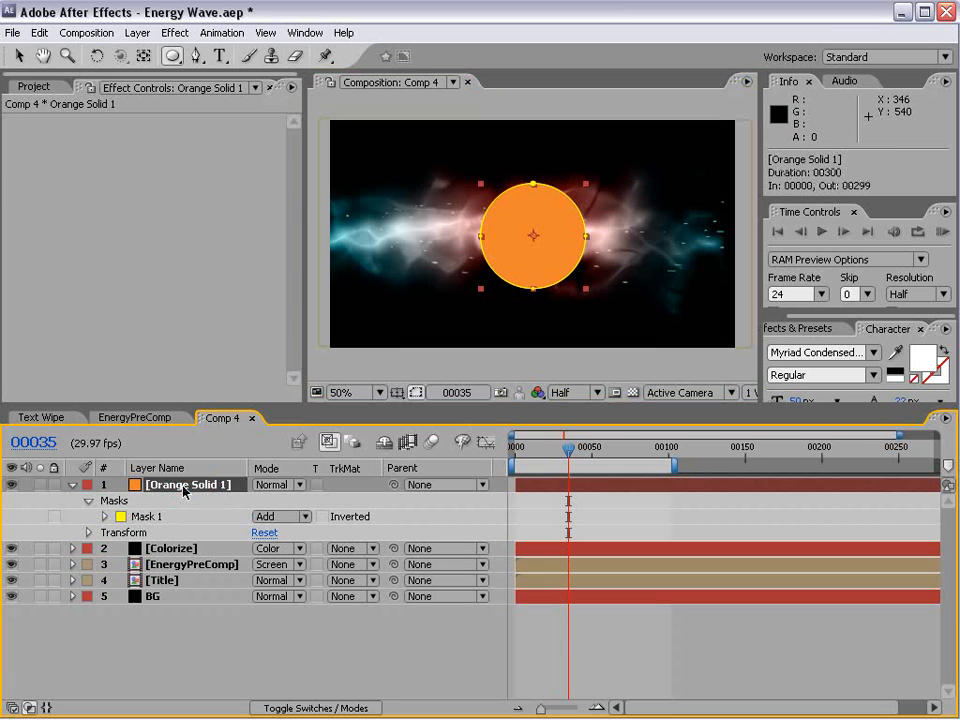
# Duplicate Mask 1 on the orange solid, set the copy's mode to Subtract and reveal both masks' properties.
pyautogui.click(104, 516)
pyautogui.click(146, 516)
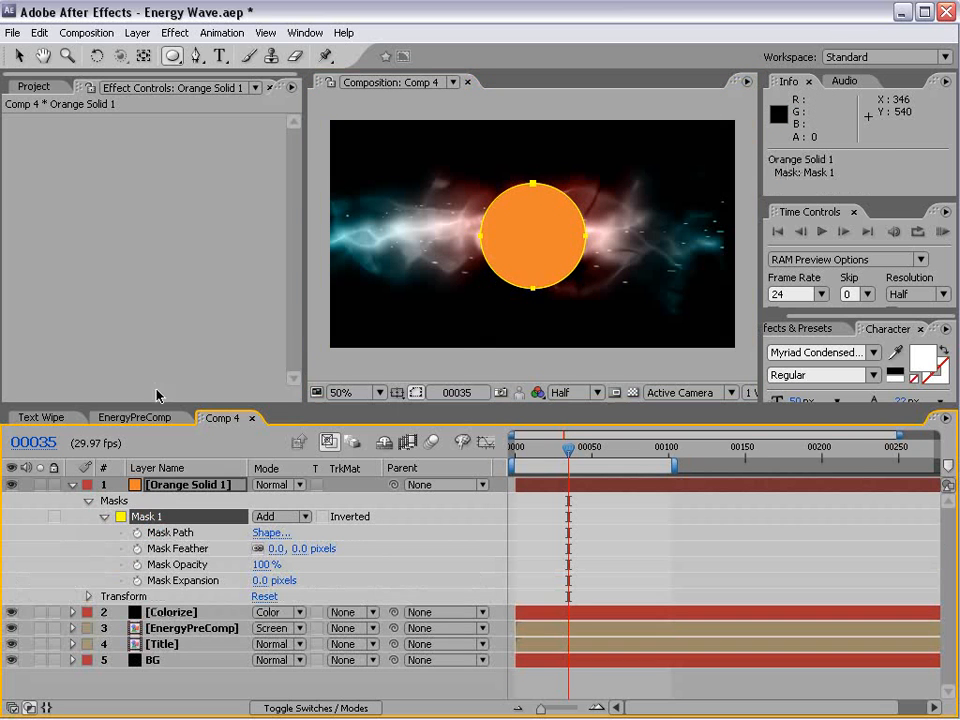
pyautogui.click(39, 32)
pyautogui.click(80, 198)
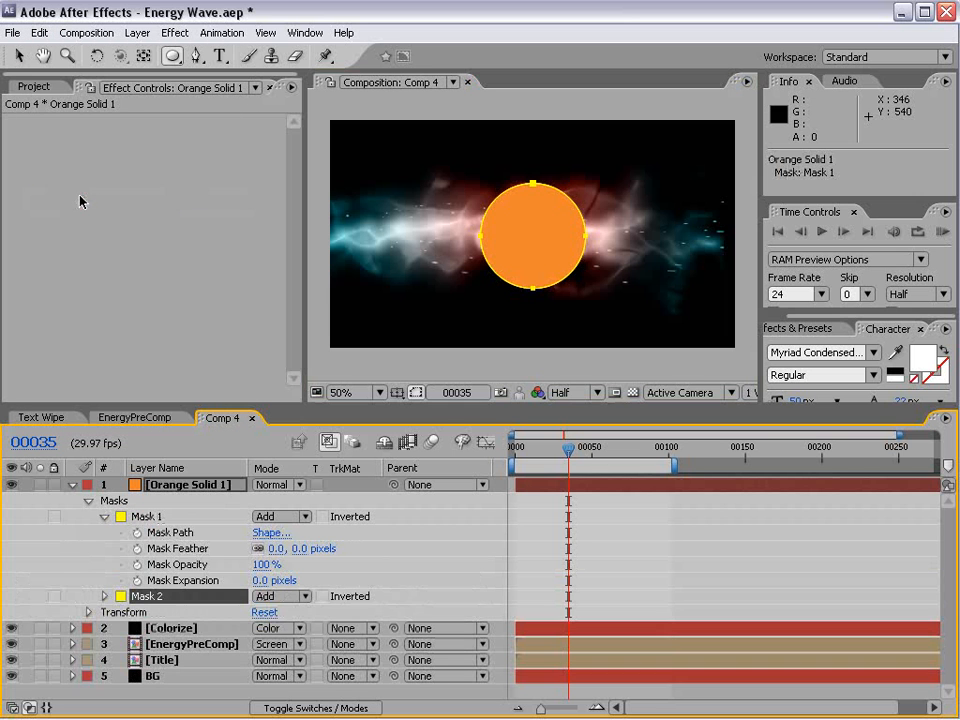
pyautogui.click(263, 597)
pyautogui.click(300, 618)
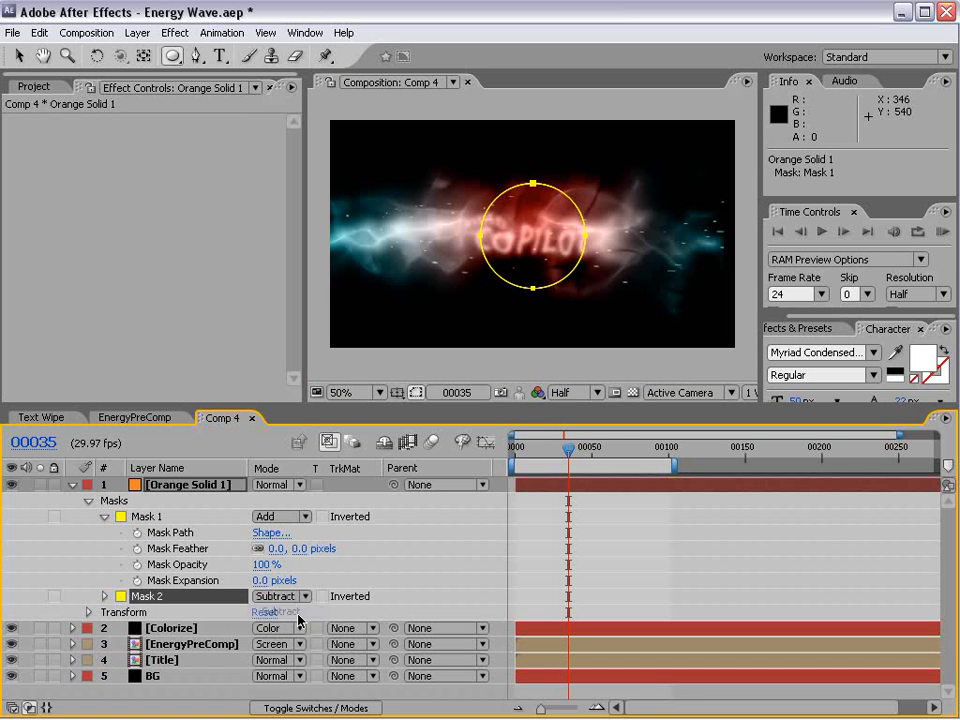
pyautogui.press('m')
pyautogui.press('m')
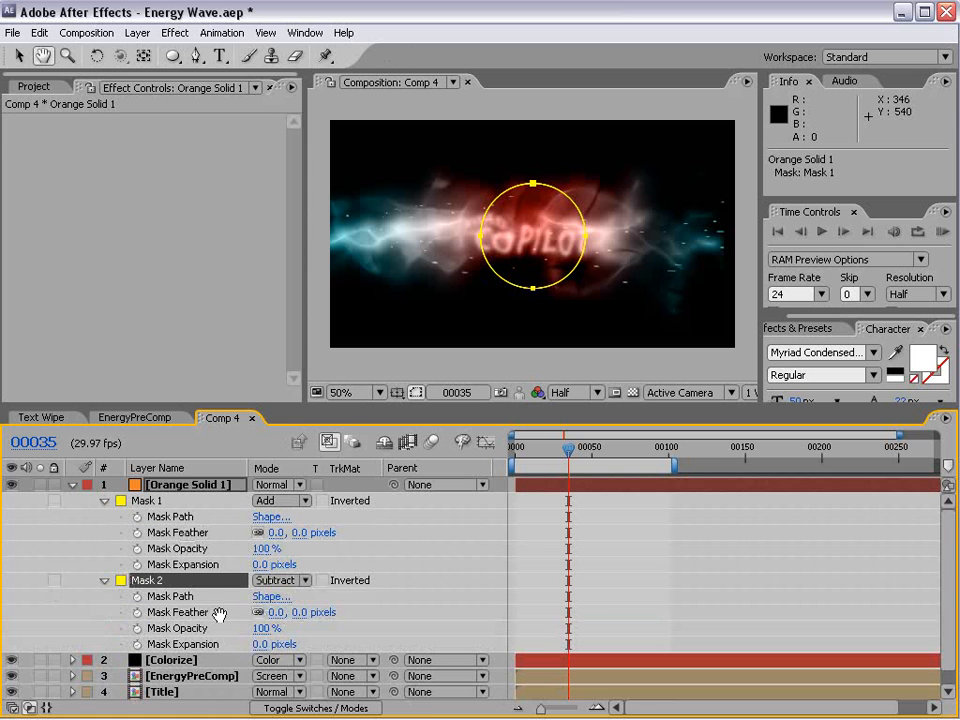
# Set the feather of the orange solid's Mask 2 to 66 pixels.
pyautogui.scroll(-1, 208, 617)
pyautogui.moveTo(295, 598); pyautogui.dragTo(597, 541)
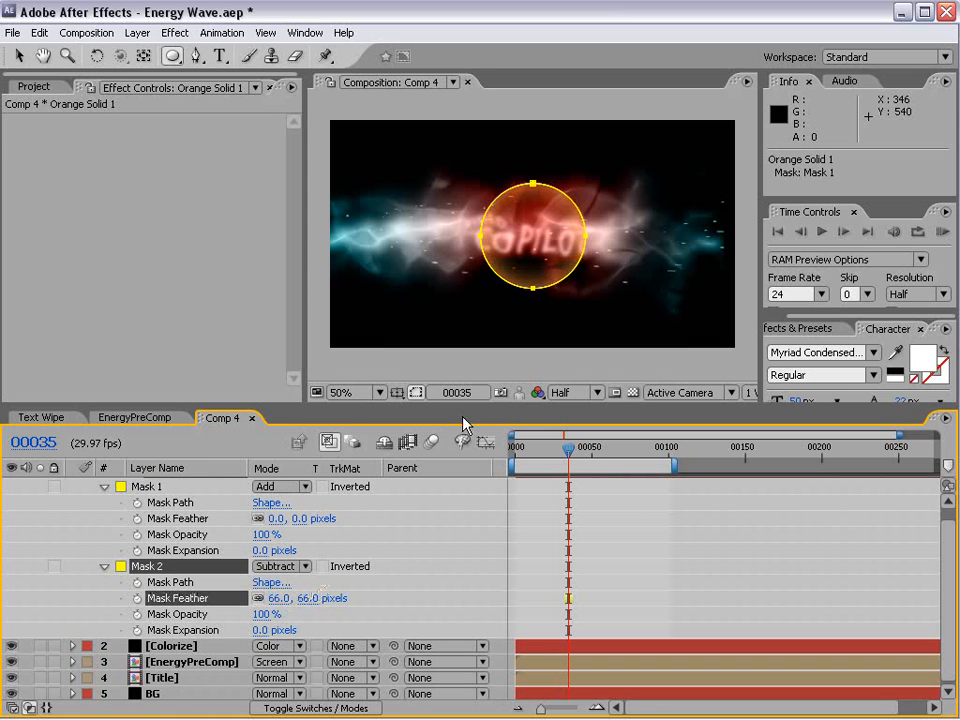
pyautogui.click(415, 393)
pyautogui.press('.')
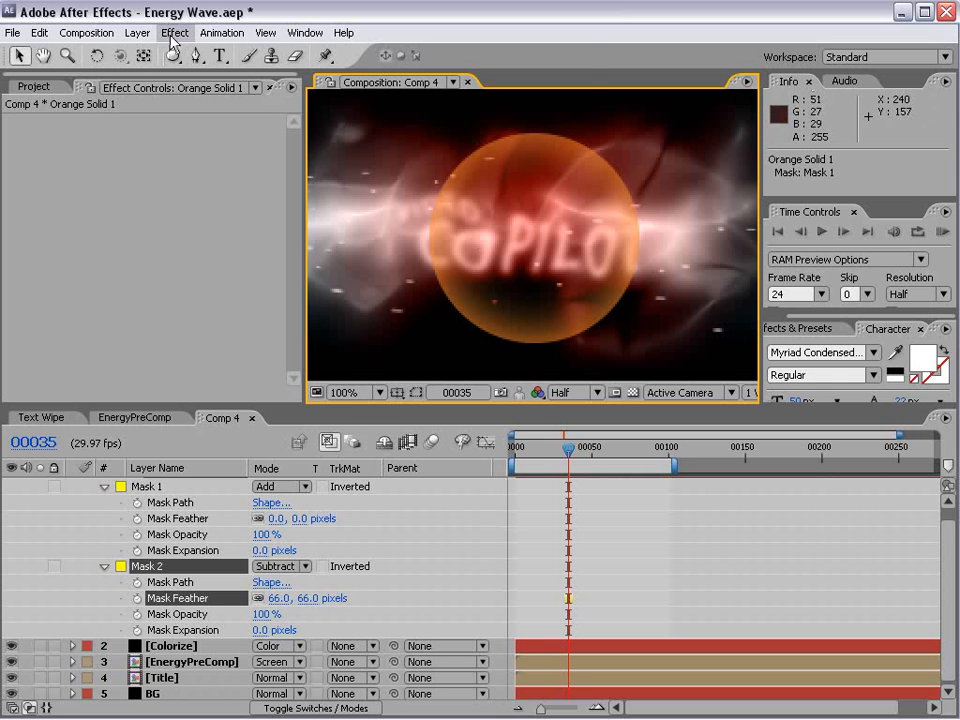
# Create an adjustment layer above the orange solid and apply the Bulge effect to it.
pyautogui.click(138, 33)
pyautogui.moveTo(145, 50)
pyautogui.click(384, 144)
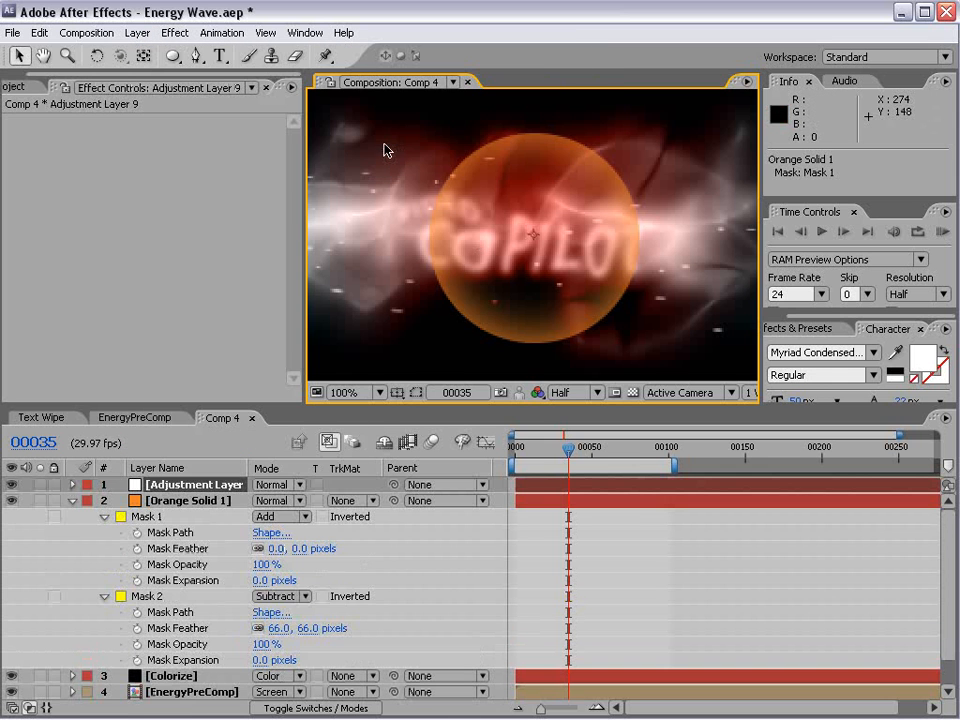
pyautogui.click(176, 32)
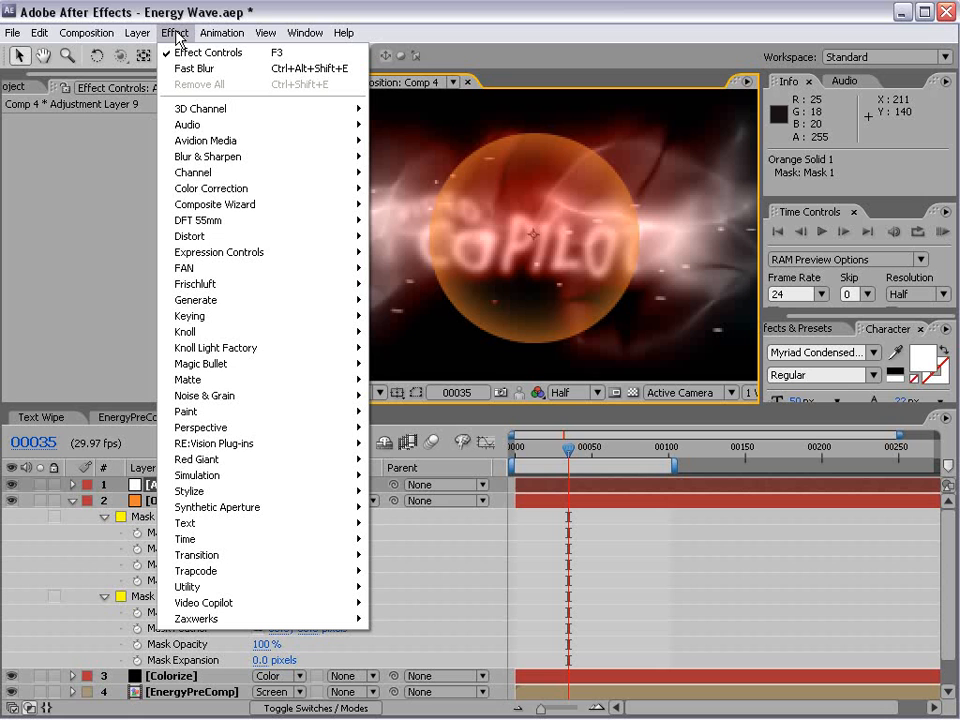
pyautogui.click(213, 236)
pyautogui.click(402, 252)
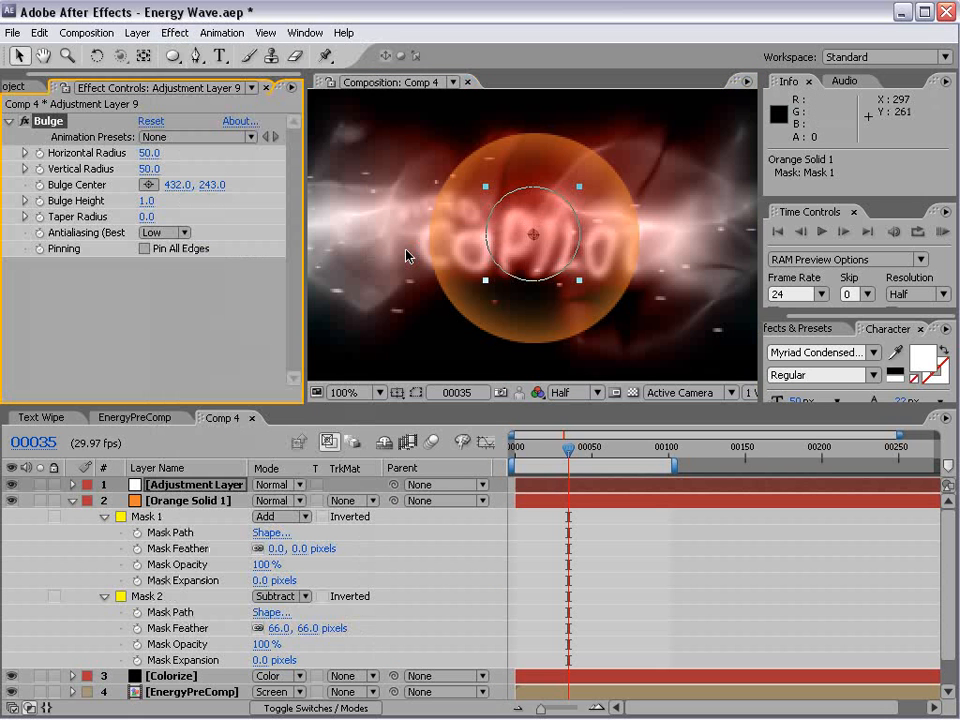
# Set the Bulge to horizontal radius 113, vertical radius 117, centre 434, 246 and height 1.6, and check frame 29.
pyautogui.moveTo(580, 288); pyautogui.dragTo(640, 343)
pyautogui.moveTo(568, 455)
pyautogui.mouseDown()
pyautogui.moveTo(593, 455)
pyautogui.moveTo(538, 455)
pyautogui.moveTo(559, 463)
pyautogui.mouseUp()
pyautogui.click(669, 547)
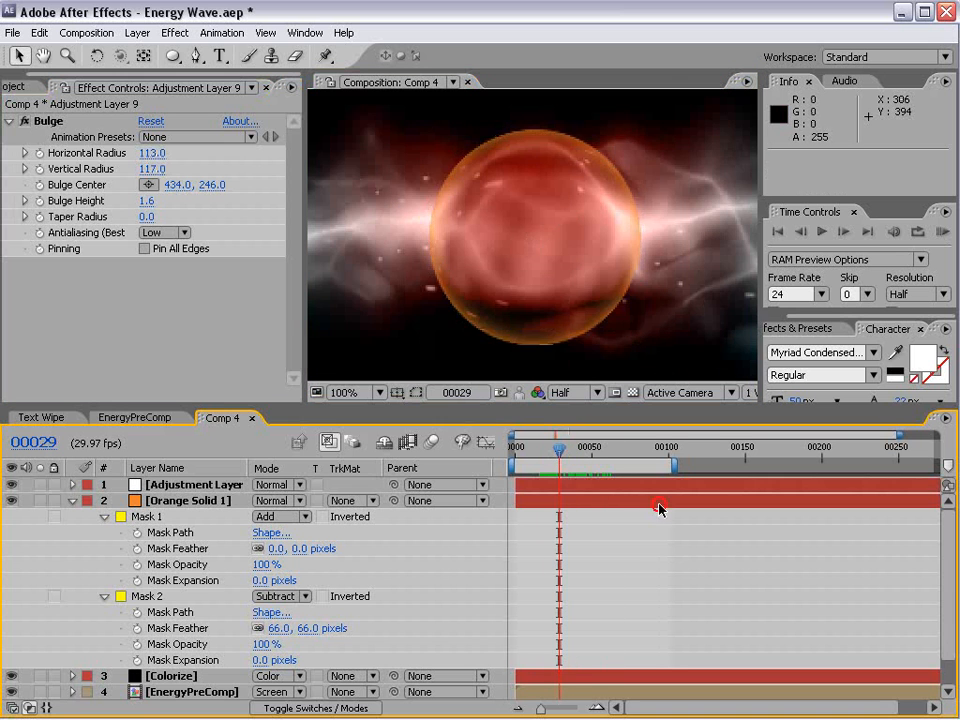
pyautogui.scroll(-1, 551, 268)
pyautogui.scroll(1, 550, 231)
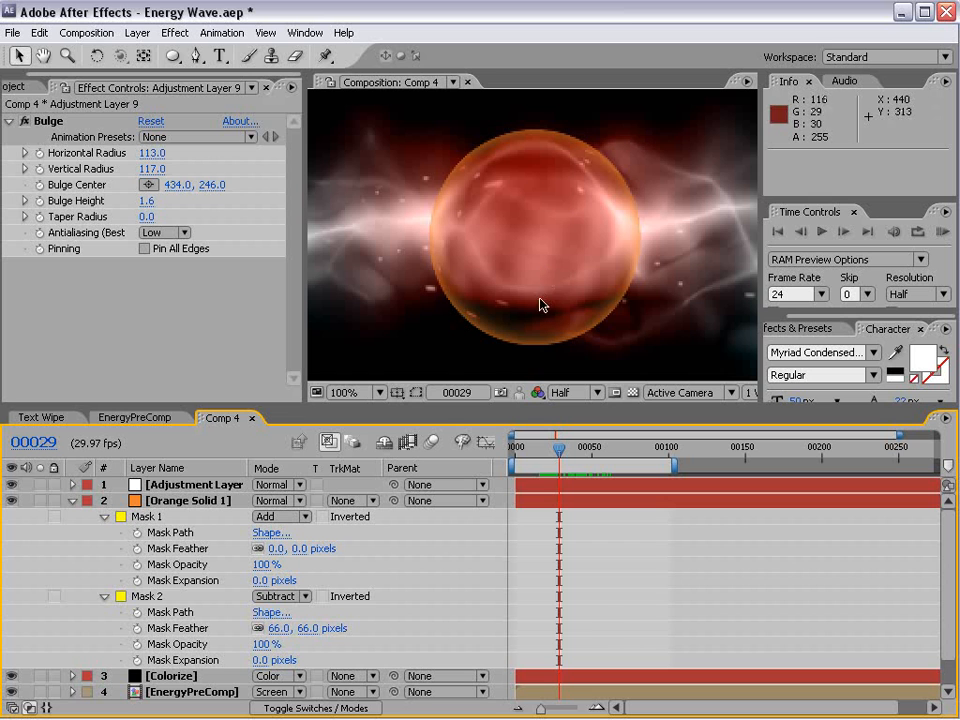
# Turn off the Bulge effect and add CC Lens to the adjustment layer.
pyautogui.click(183, 487)
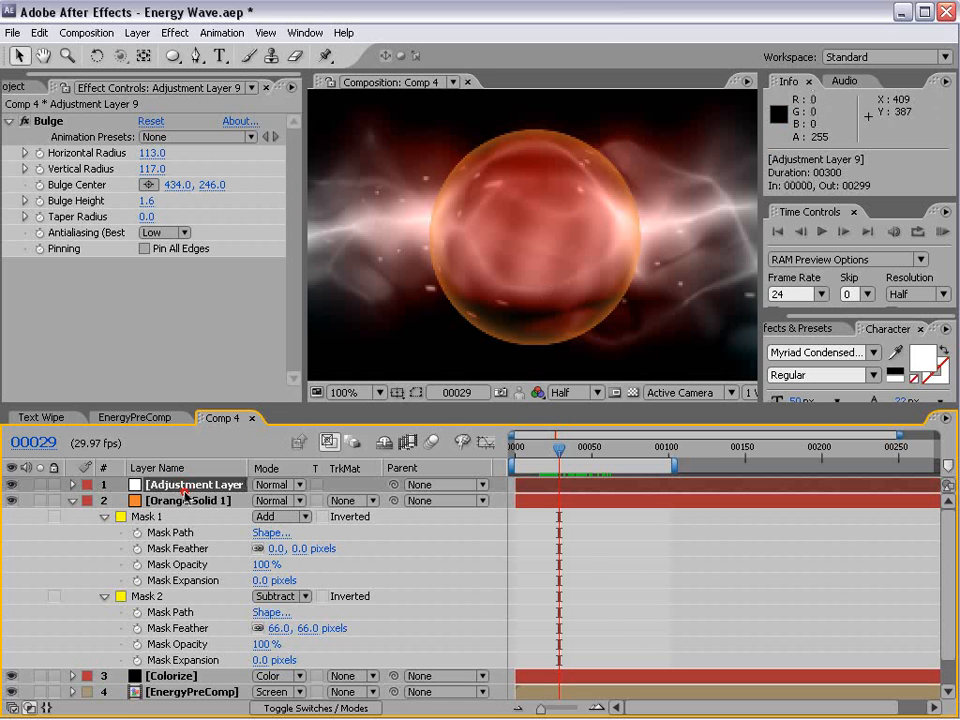
pyautogui.click(20, 95)
pyautogui.click(172, 32)
pyautogui.moveTo(218, 238)
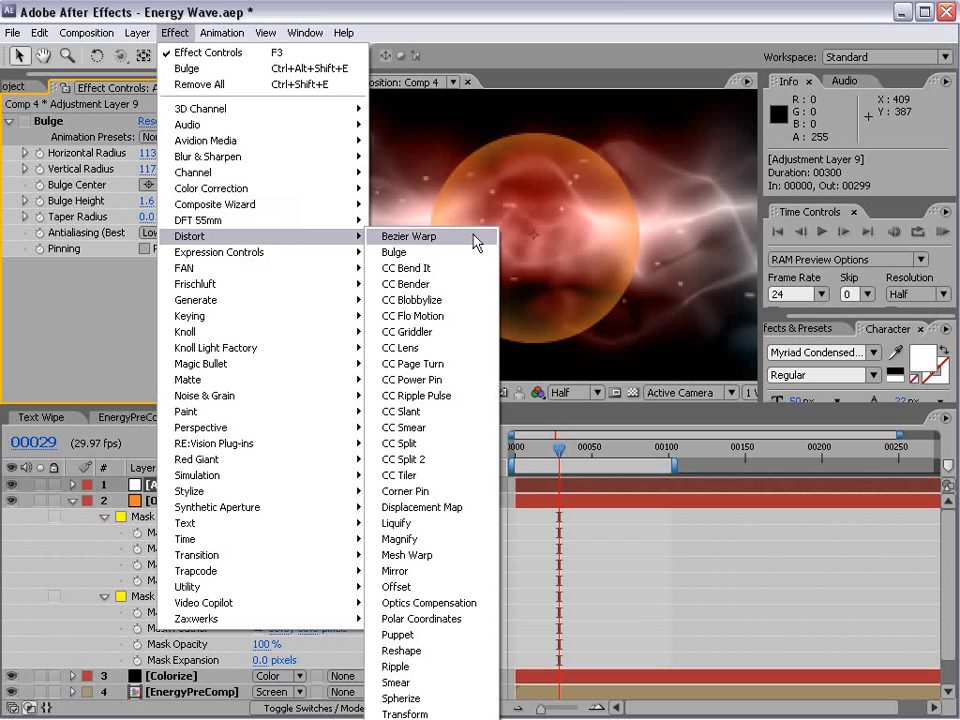
pyautogui.click(445, 358)
pyautogui.press(',')
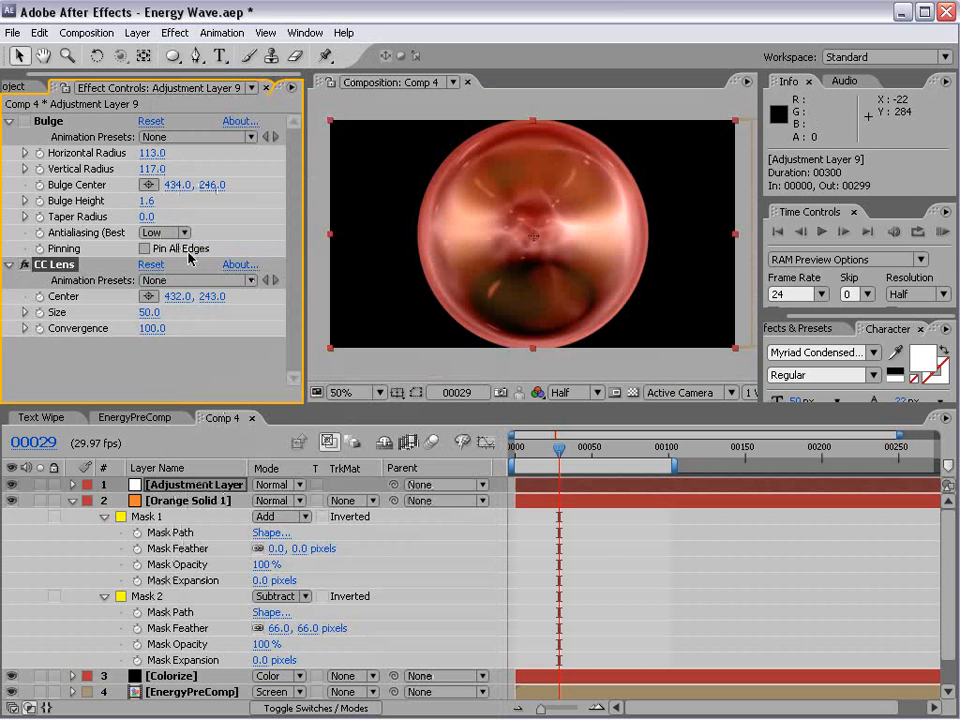
# Set the CC Lens size to 29 and convergence to 100, checking the sphere at frame 21.
pyautogui.moveTo(148, 312)
pyautogui.mouseDown()
pyautogui.moveTo(102, 314)
pyautogui.moveTo(138, 318)
pyautogui.moveTo(150, 334)
pyautogui.moveTo(161, 320)
pyautogui.mouseUp()
pyautogui.moveTo(575, 450); pyautogui.dragTo(548, 460)
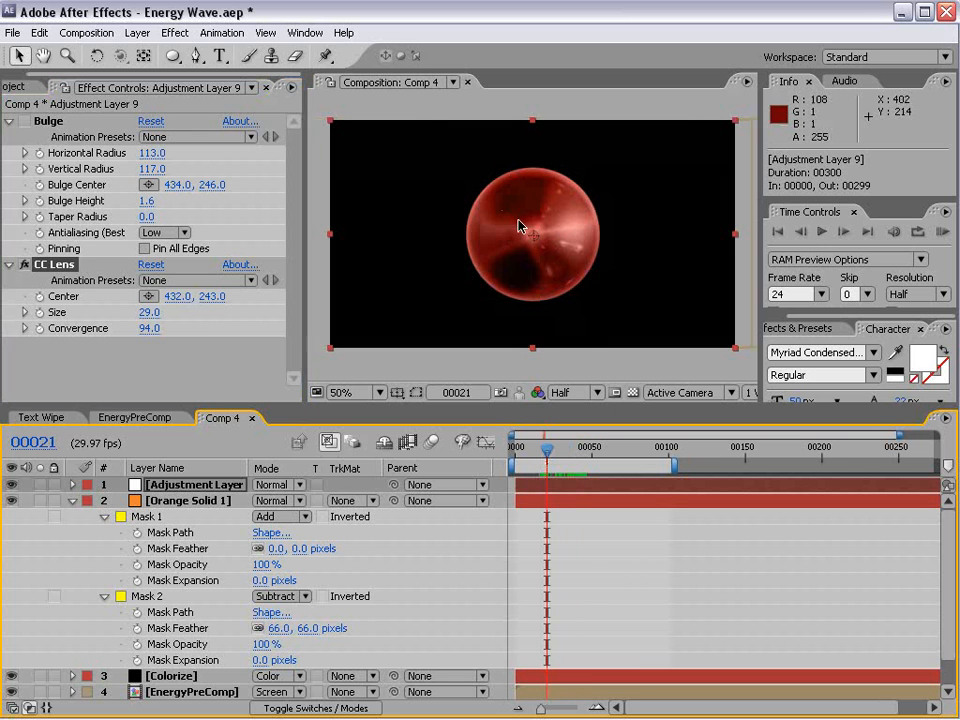
pyautogui.scroll(2, 504, 231)
pyautogui.moveTo(153, 313); pyautogui.dragTo(170, 328)
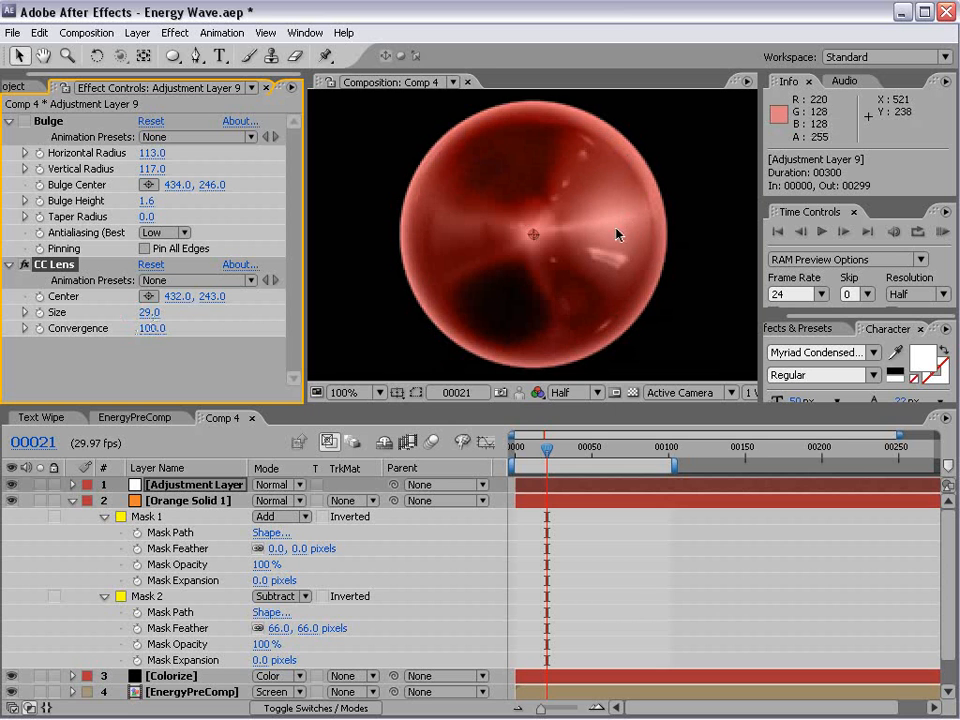
pyautogui.scroll(-2, 624, 225)
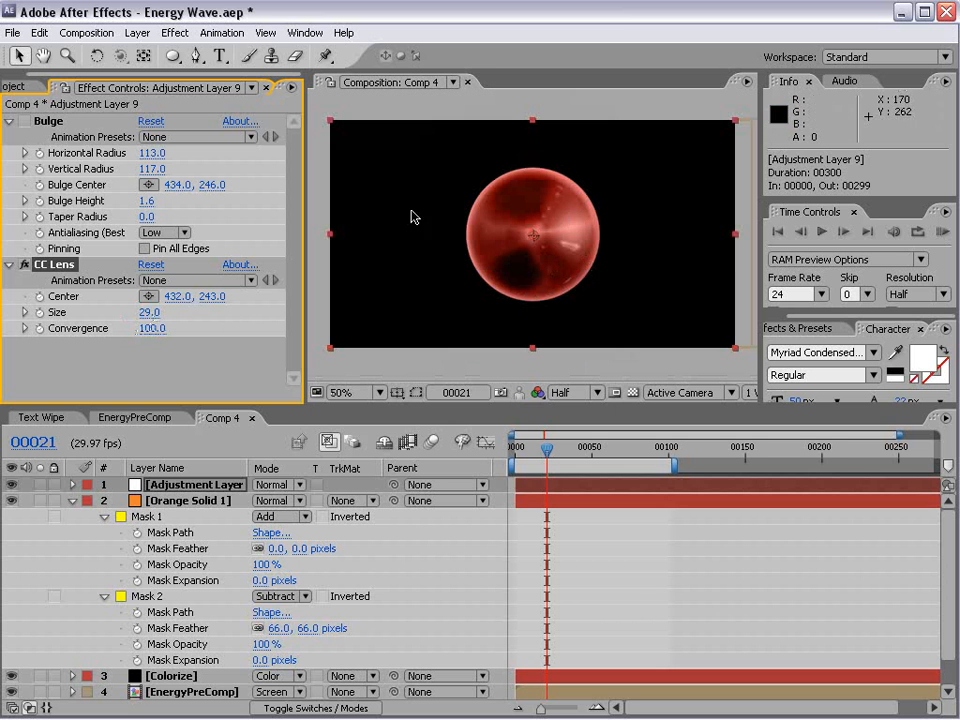
# Duplicate the Colorize, EnergyPreComp, Title and BG layers and stack the copies together directly below the orange solid.
pyautogui.click(72, 501)
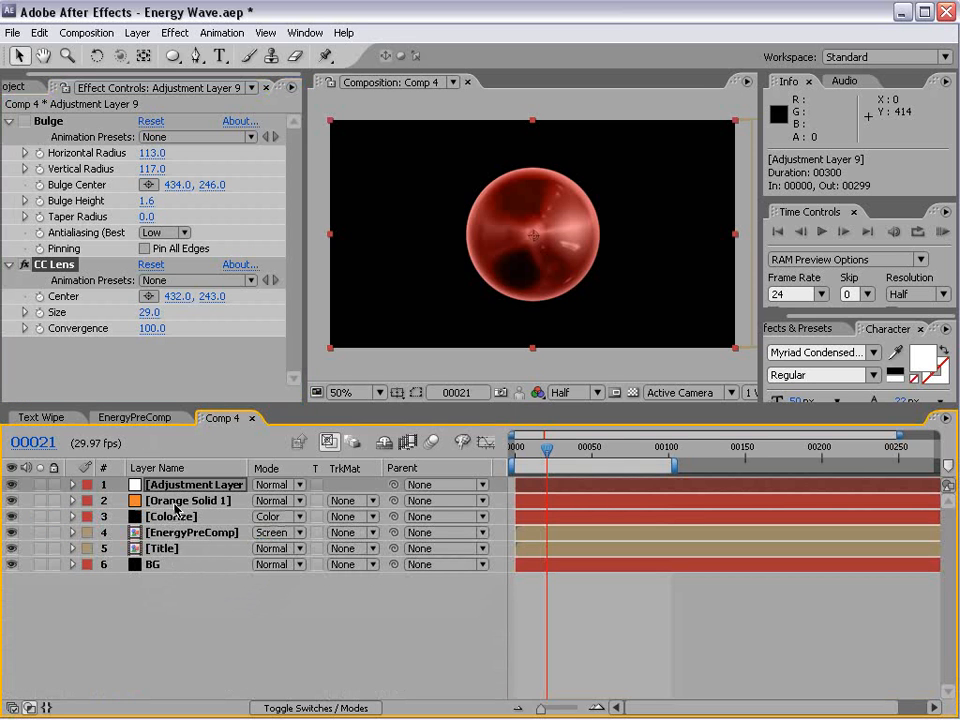
pyautogui.click(175, 503)
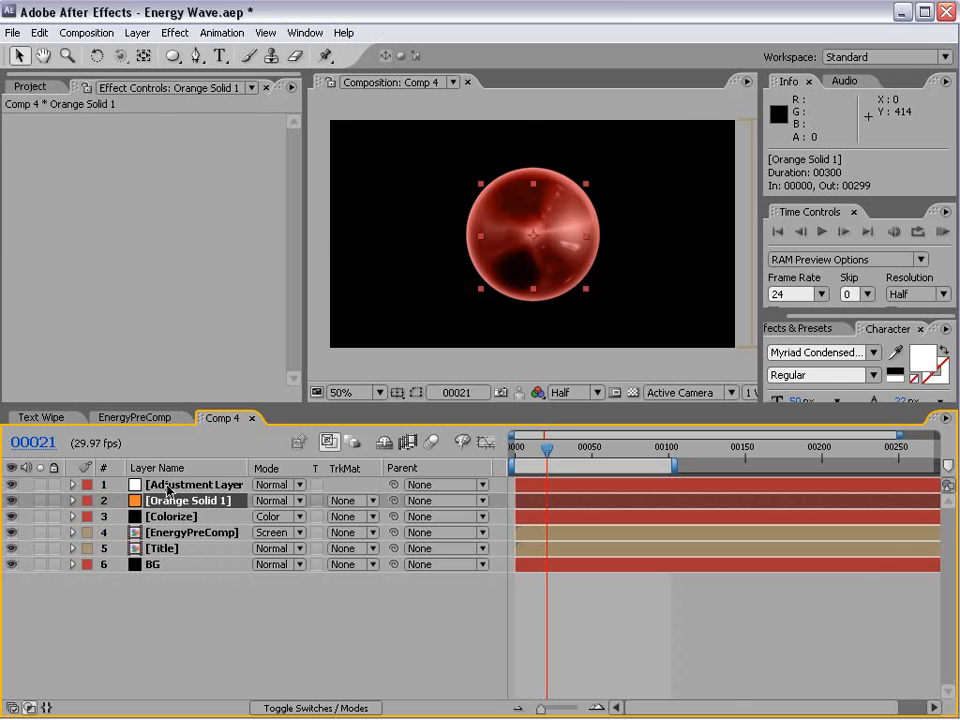
pyautogui.click(168, 488)
pyautogui.click(170, 516)
pyautogui.keyDown('shift'); pyautogui.click(157, 566); pyautogui.keyUp('shift')
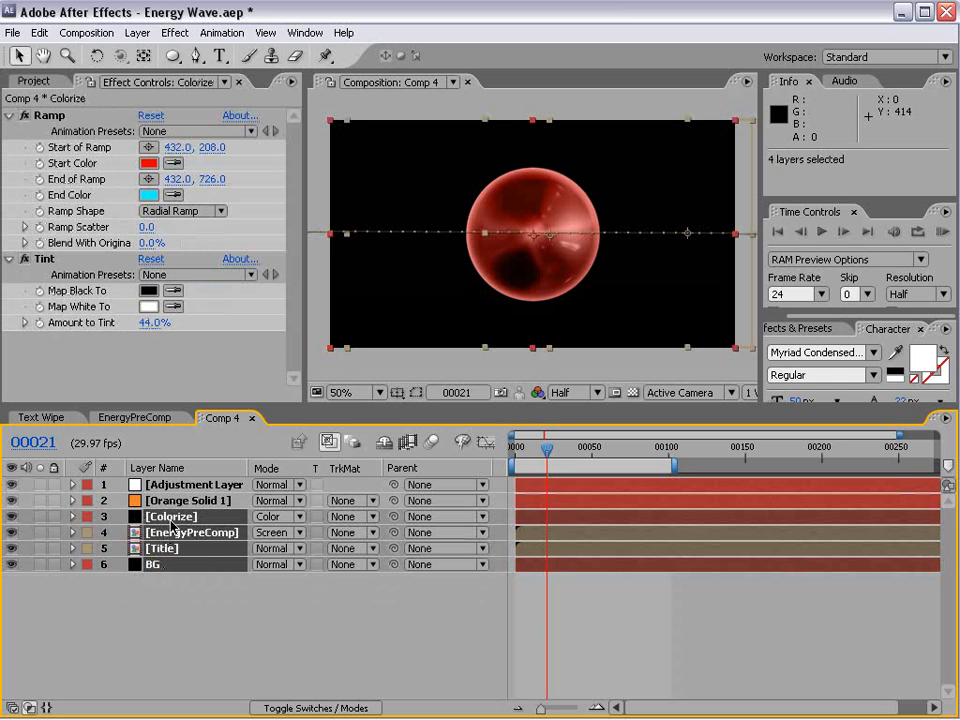
pyautogui.hotkey('ctrl', 'd')
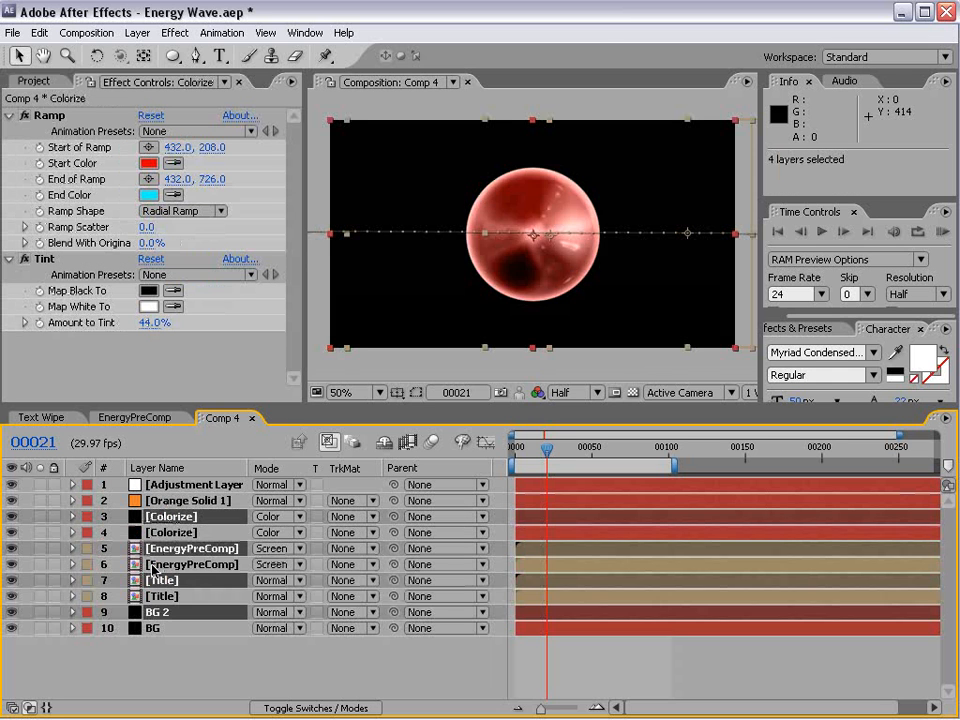
pyautogui.moveTo(160, 616); pyautogui.dragTo(170, 512)
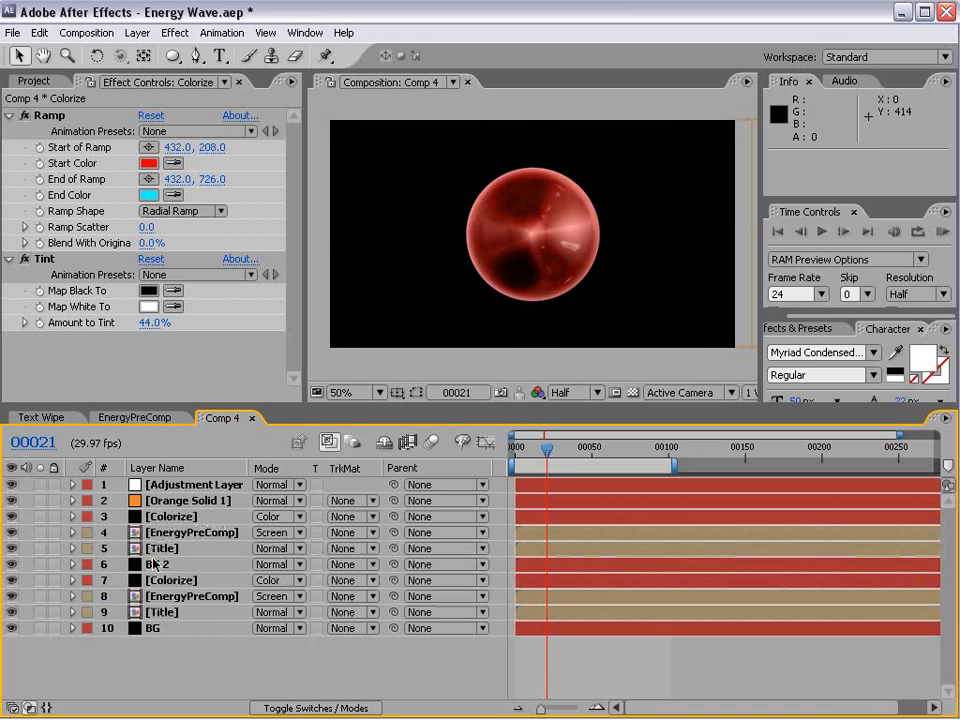
# Pre-compose the orange solid and the four duplicated layers as Pre-comp 3, moving all attributes into it.
pyautogui.click(156, 564)
pyautogui.keyDown('shift'); pyautogui.click(171, 484); pyautogui.keyUp('shift')
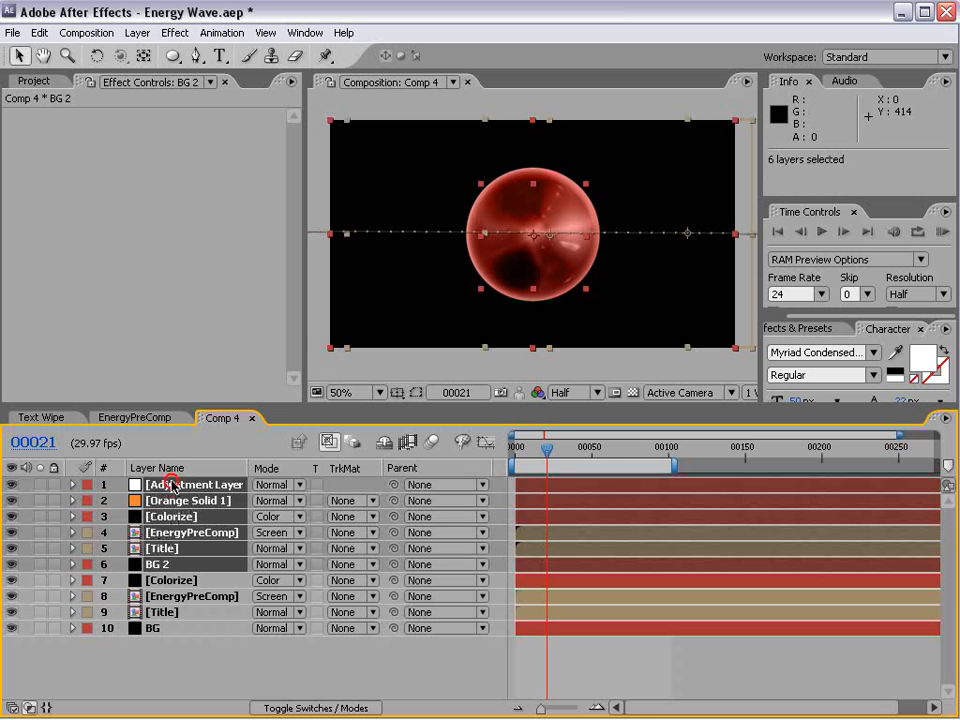
pyautogui.hotkey('ctrl', 'shift', 'c')
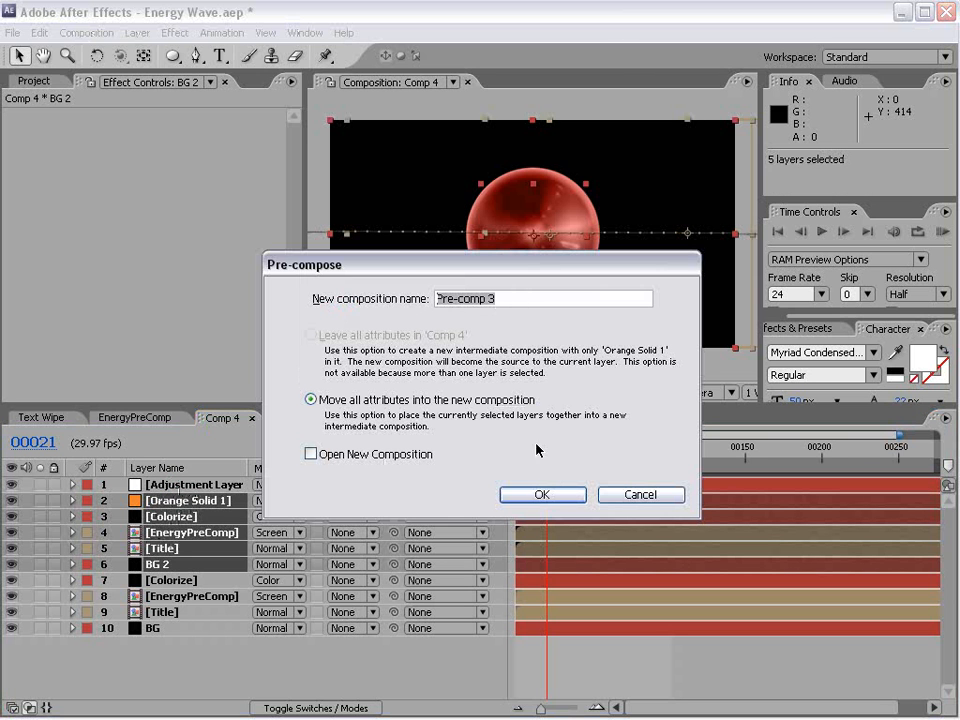
pyautogui.click(542, 494)
# Transfer the CC Lens effect from the adjustment layer to Pre-comp 3, delete the adjustment layer and check Pre-comp 3's visibility on and off.
pyautogui.click(193, 485)
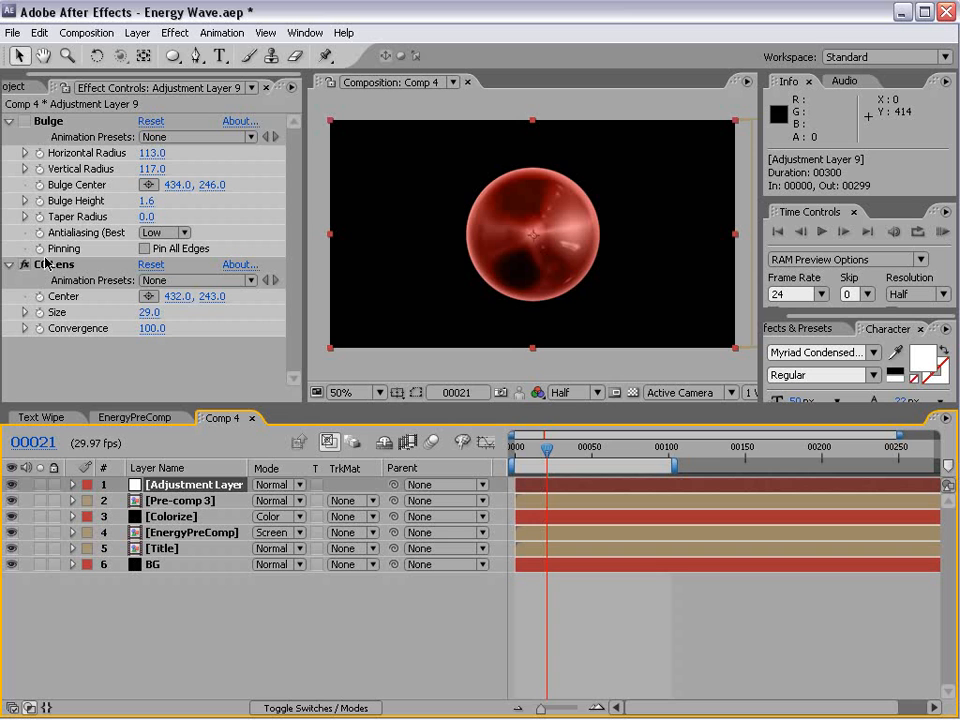
pyautogui.click(47, 265)
pyautogui.click(189, 489)
pyautogui.press('Delete')
pyautogui.click(178, 487)
pyautogui.hotkey('ctrl', 'v')
pyautogui.click(170, 500)
pyautogui.click(78, 484)
pyautogui.click(10, 485)
pyautogui.click(10, 485)
# Keyframe Pre-comp 3's opacity to fade from 100% to 0% at frame 39.
pyautogui.moveTo(546, 450); pyautogui.dragTo(575, 446)
pyautogui.hotkey('alt', 'shift', 't')
pyautogui.moveTo(265, 502); pyautogui.dragTo(176, 514)
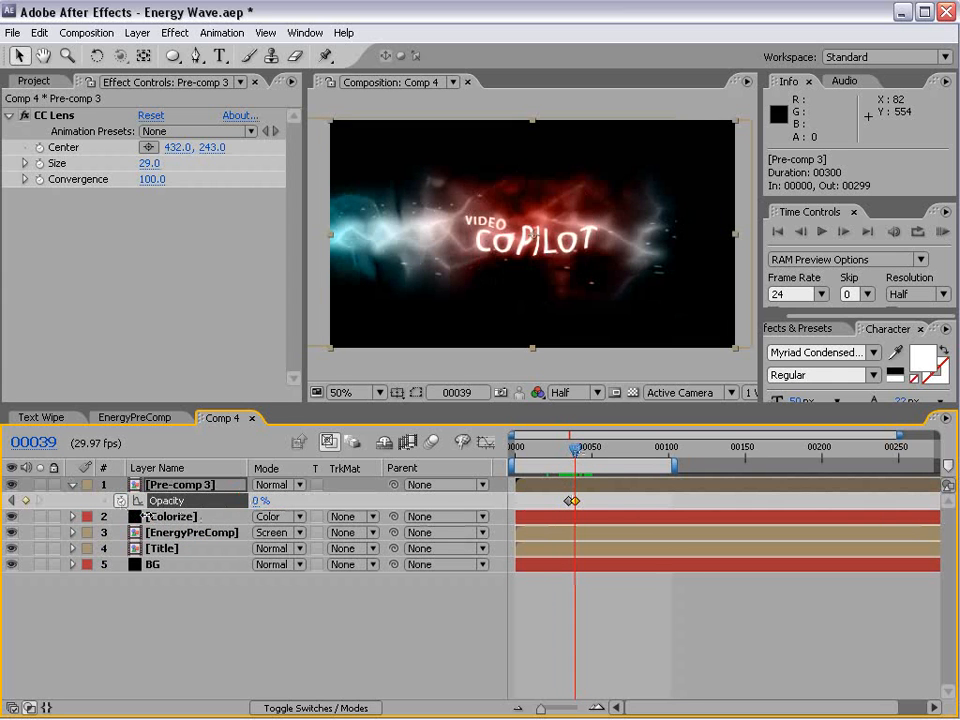
# End the work area at frame 51 and, while previewing, lengthen Pre-comp 3's fade by moving its 0% opacity keyframe a few frames further.
pyautogui.moveTo(577, 450)
pyautogui.mouseDown()
pyautogui.moveTo(546, 459)
pyautogui.moveTo(594, 446)
pyautogui.mouseUp()
pyautogui.click(585, 445)
pyautogui.press('n')
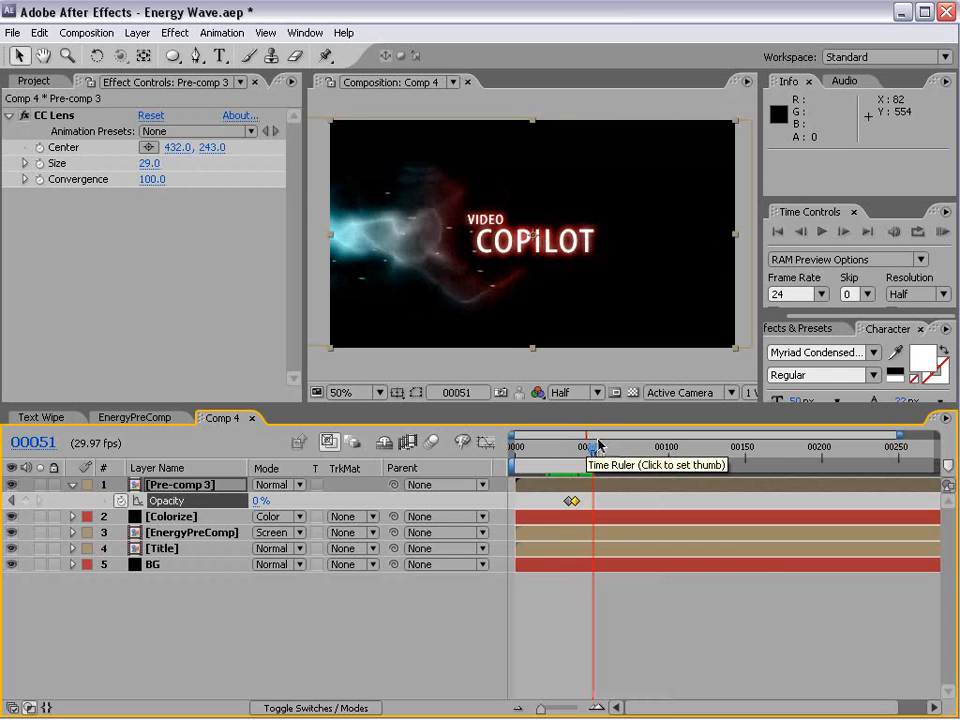
pyautogui.press('KP_0')
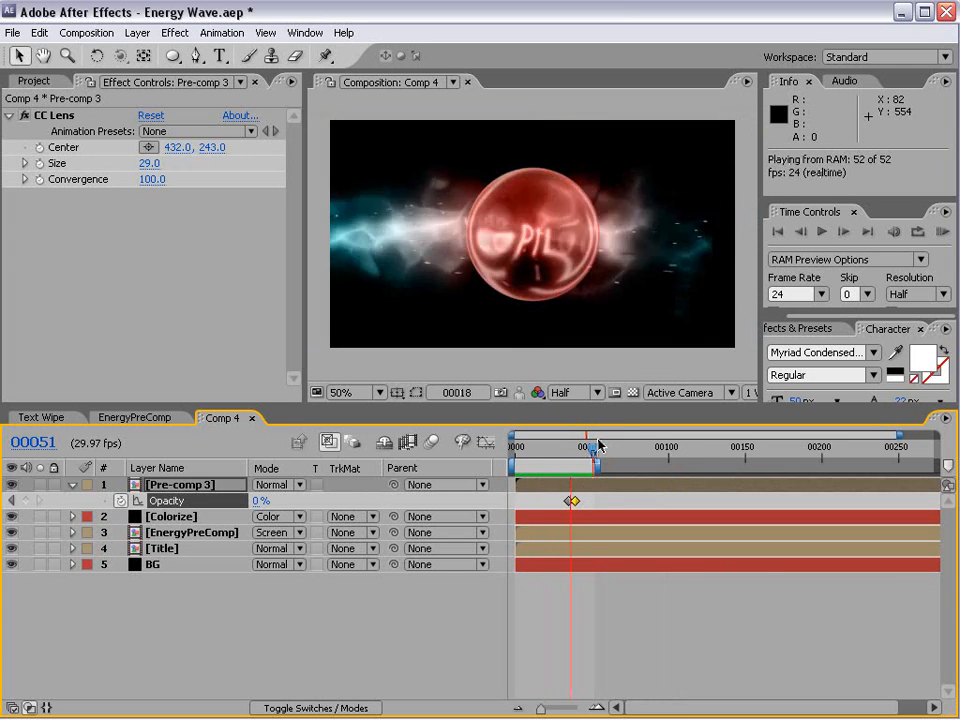
pyautogui.moveTo(575, 500); pyautogui.dragTo(581, 503)
pyautogui.press('KP_0')
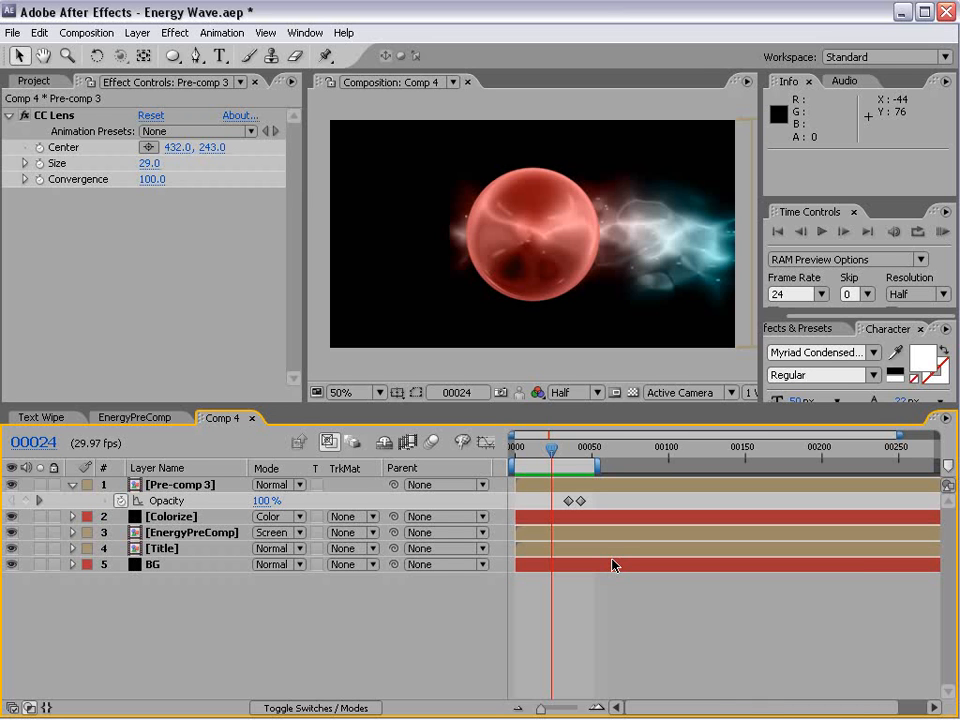
# Duplicate the Pre-comp 3 layer at frame 34.
pyautogui.moveTo(517, 450); pyautogui.dragTo(567, 490)
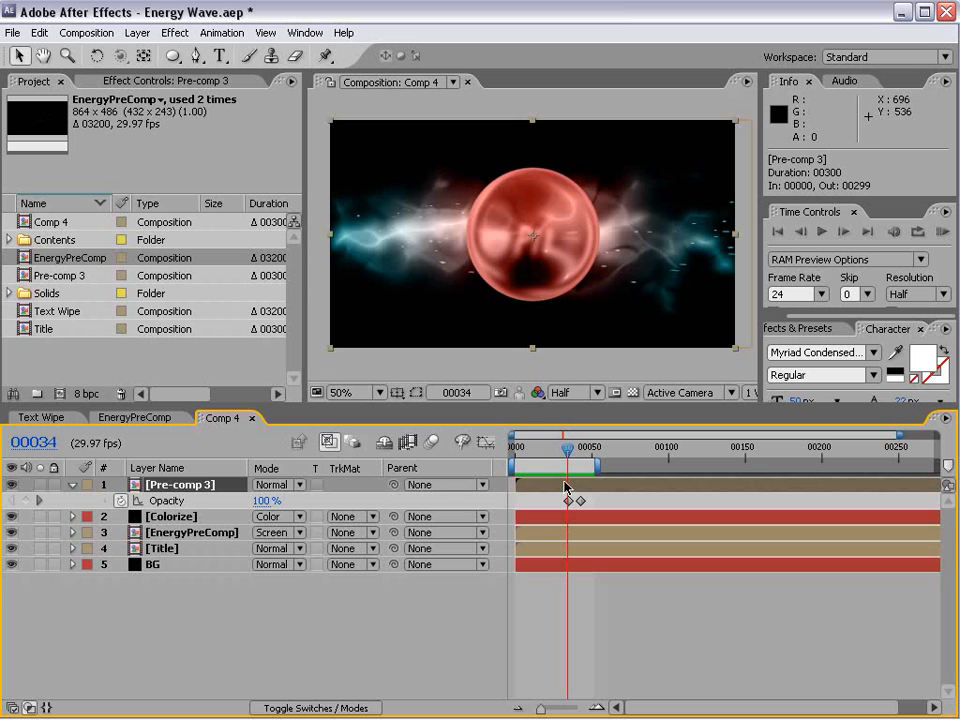
pyautogui.hotkey('ctrl', 'd')
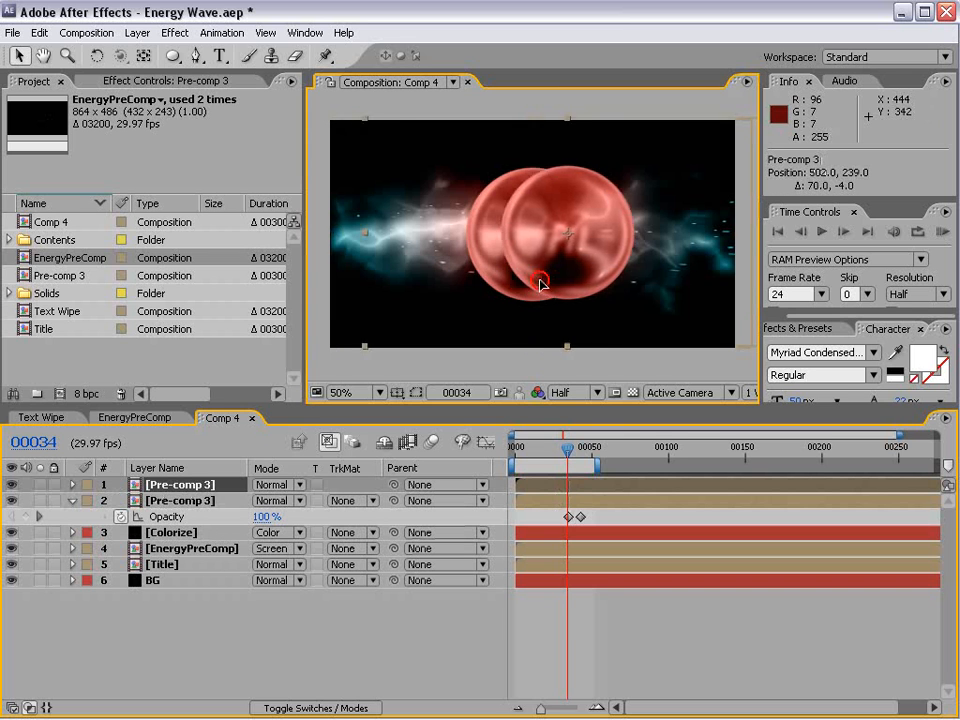